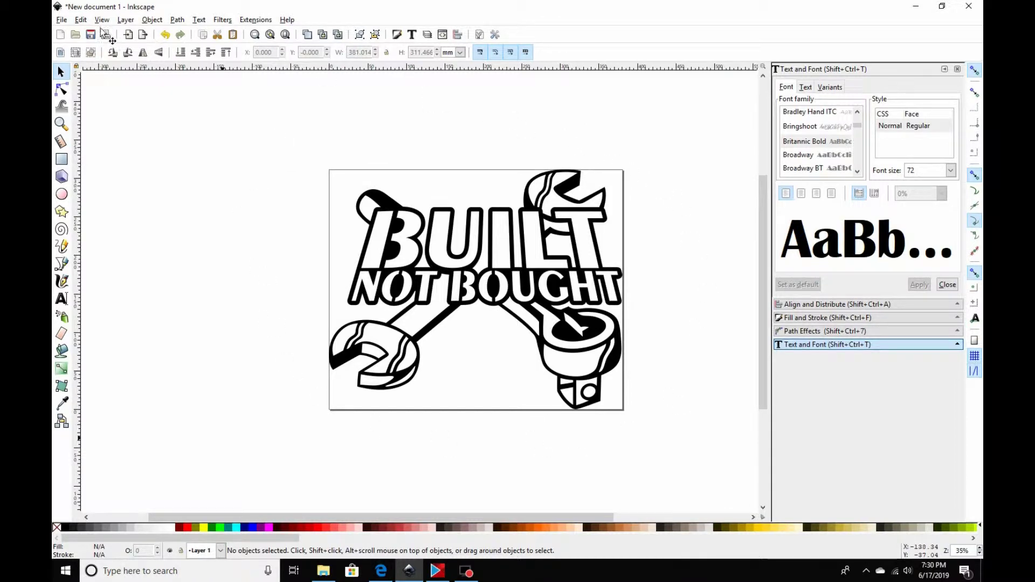
- Import the scratched-metal-texture image from the Image renderings folder into the document
click(60, 20)
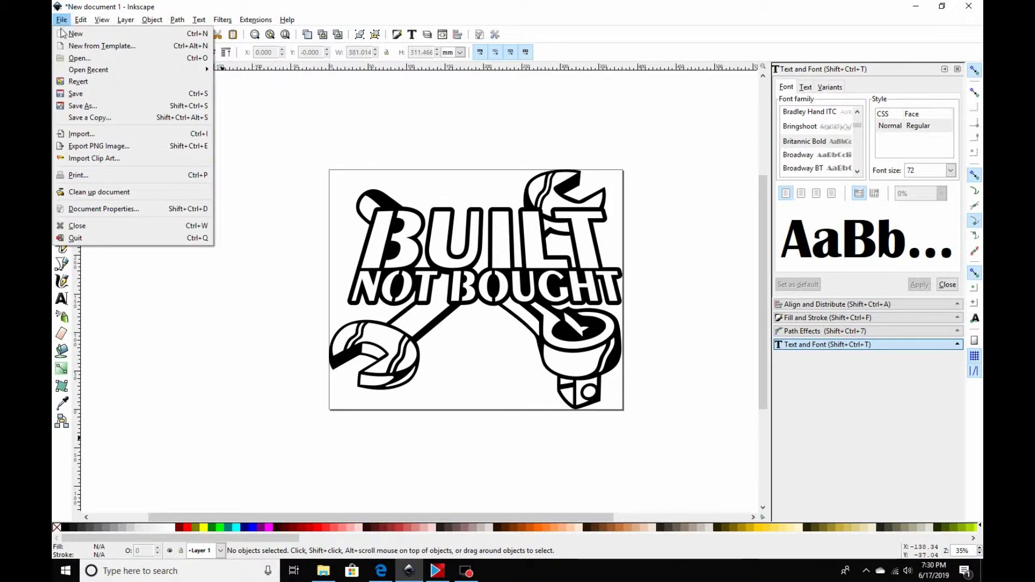
click(91, 138)
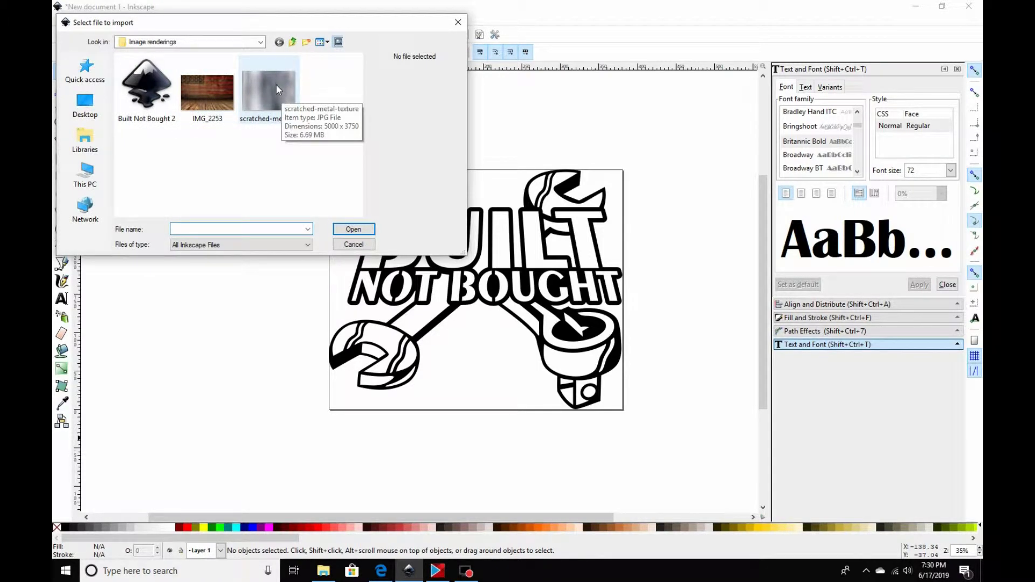
click(280, 86)
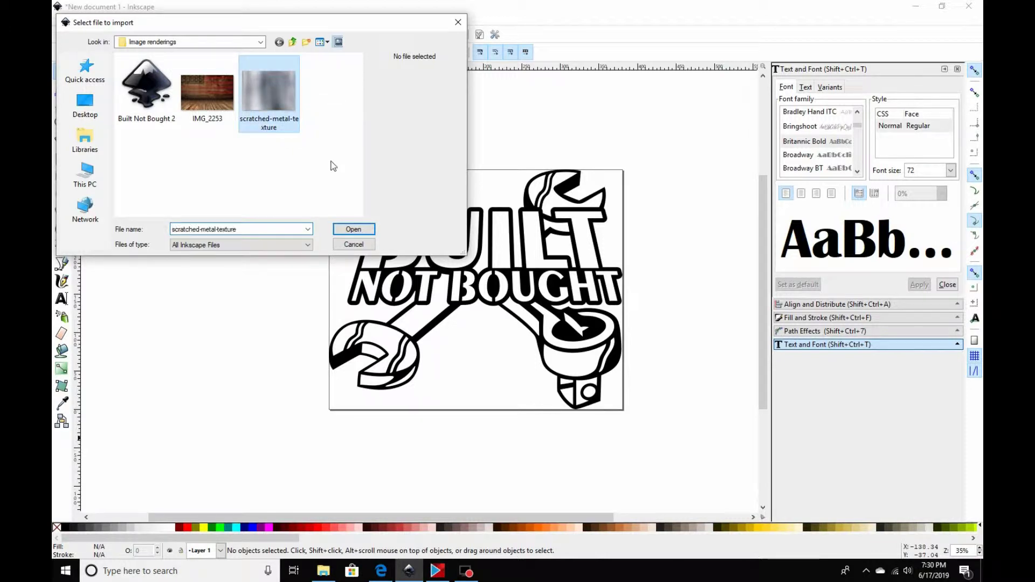
click(366, 231)
click(354, 229)
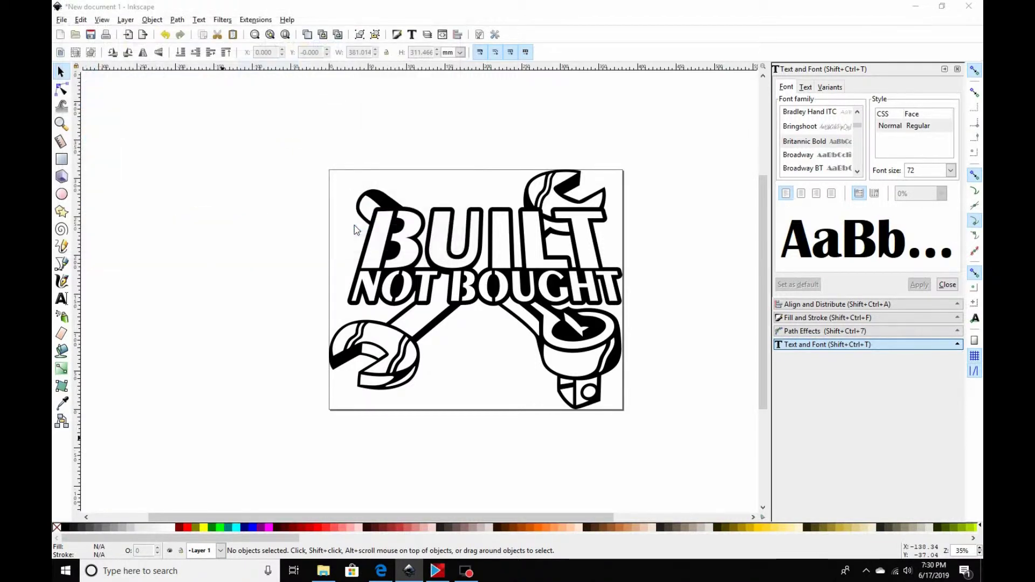
click(582, 359)
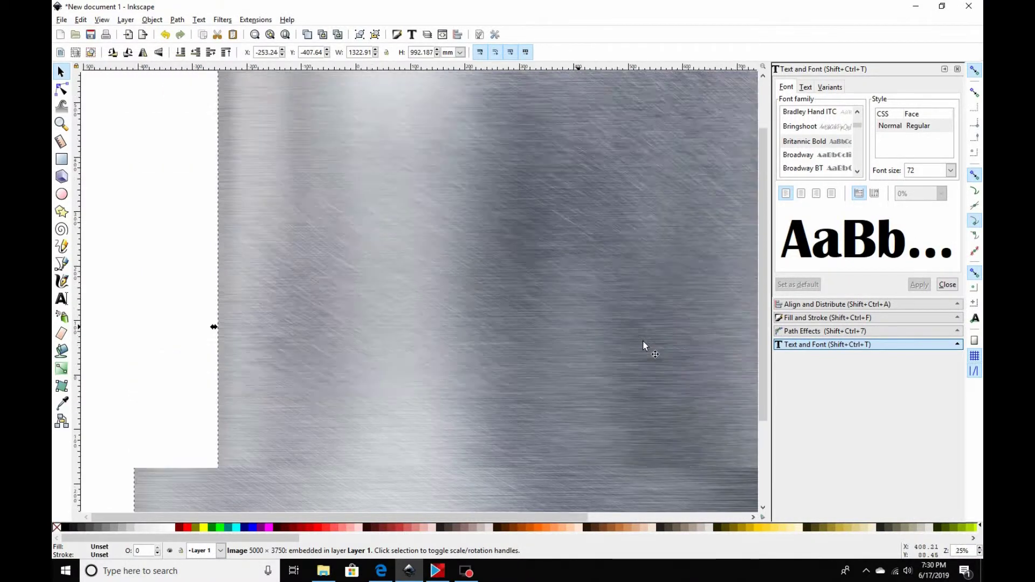
- Shrink the metal texture to about 540 by 479 mm over the artwork and lower it to the bottom of the stack
key(minus)
key(minus)
key(minus)
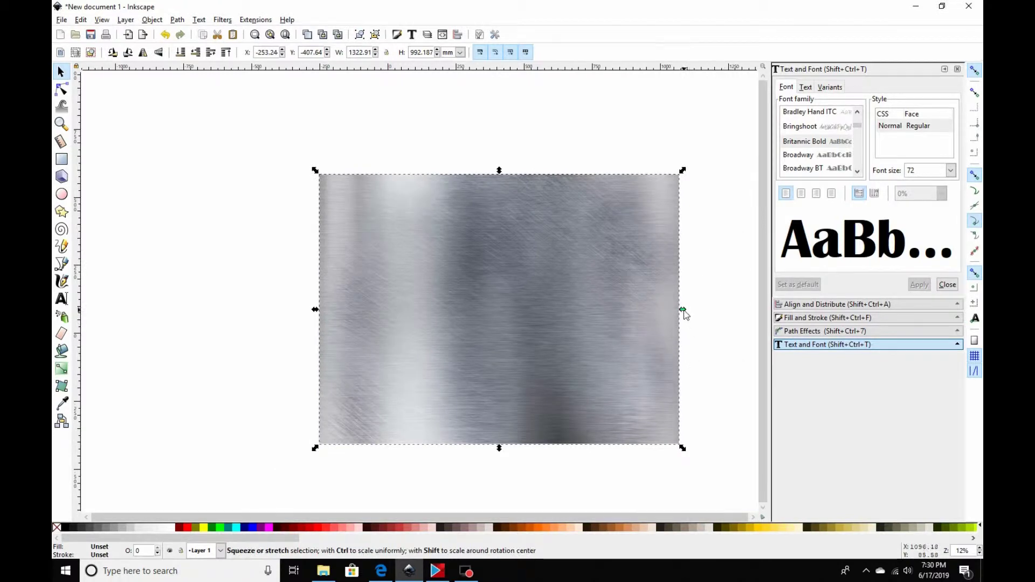
drag(683, 310, 544, 302)
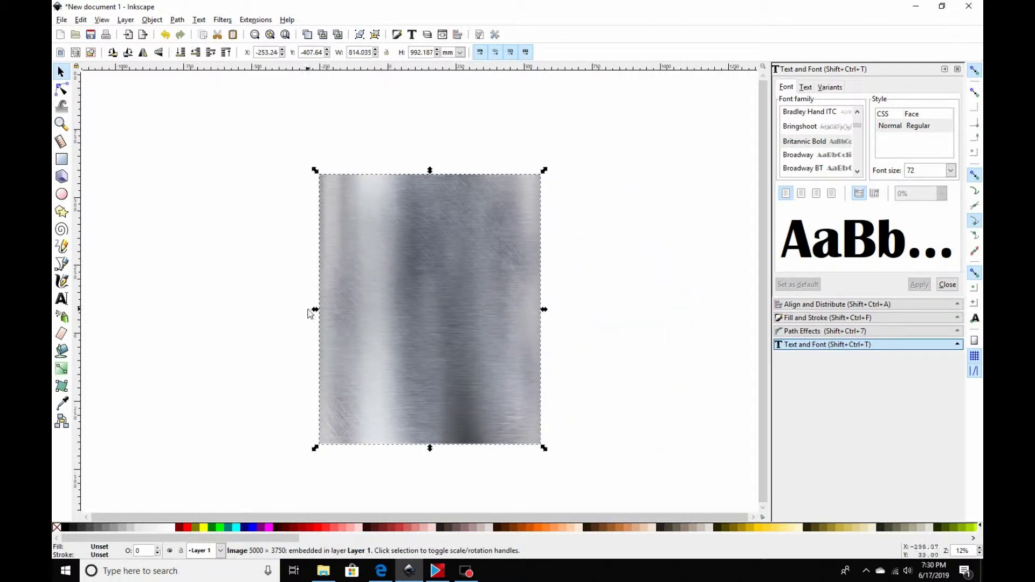
drag(315, 309, 390, 311)
drag(467, 172, 477, 248)
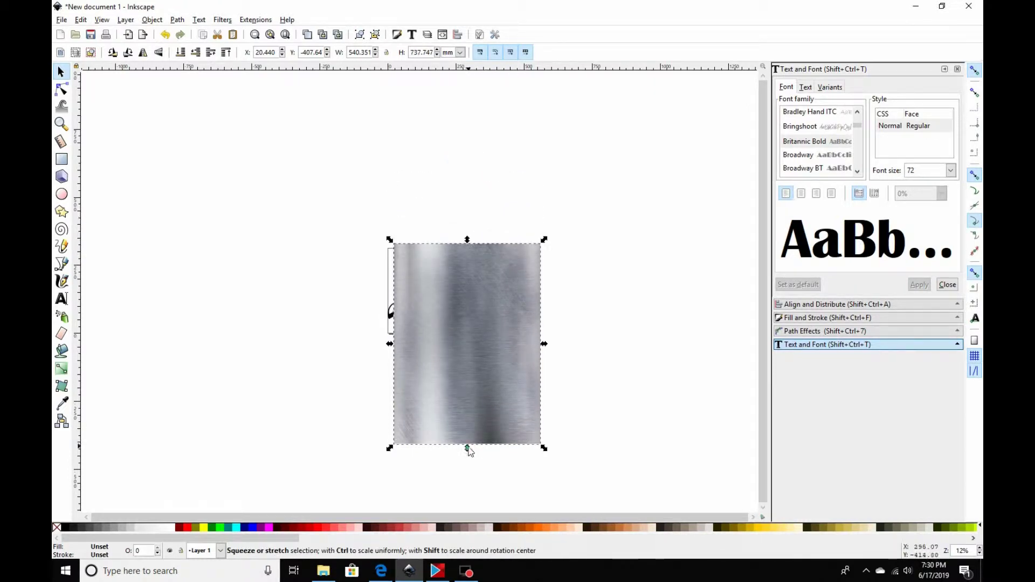
drag(467, 448, 487, 330)
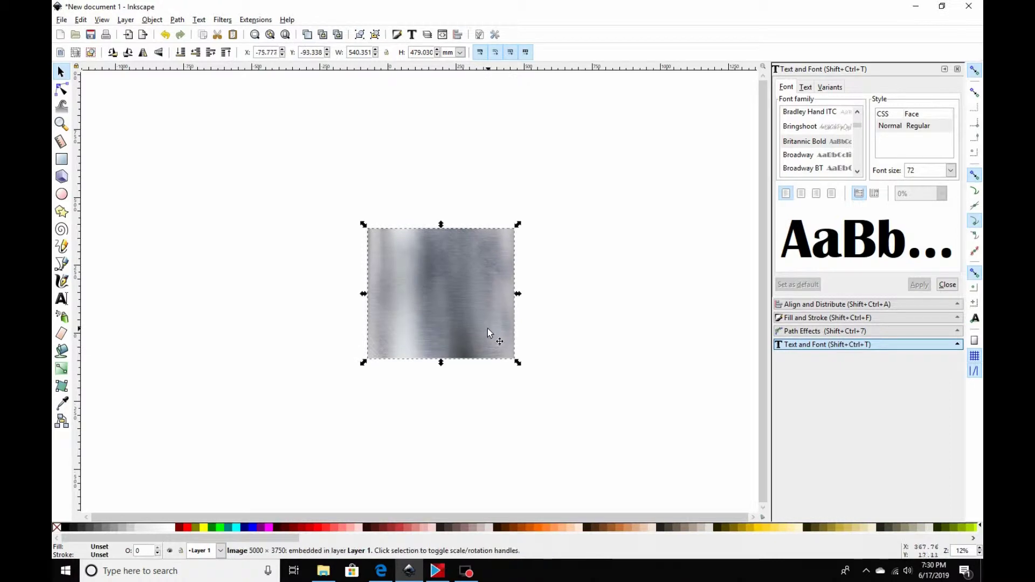
key(End)
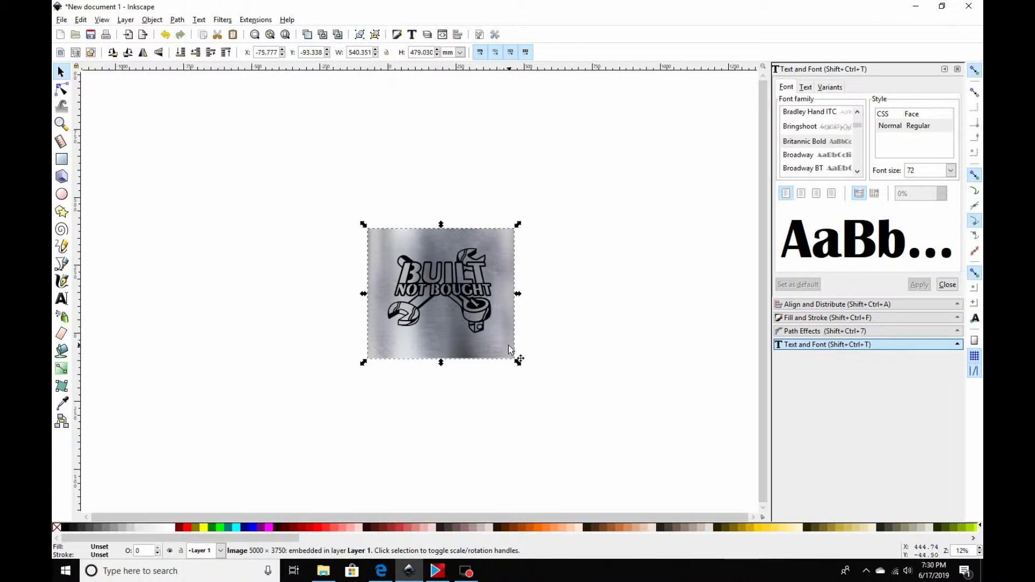
- Squeeze all four sides of the metal texture closely around the artwork, to about 410 by 339 mm
key(3)
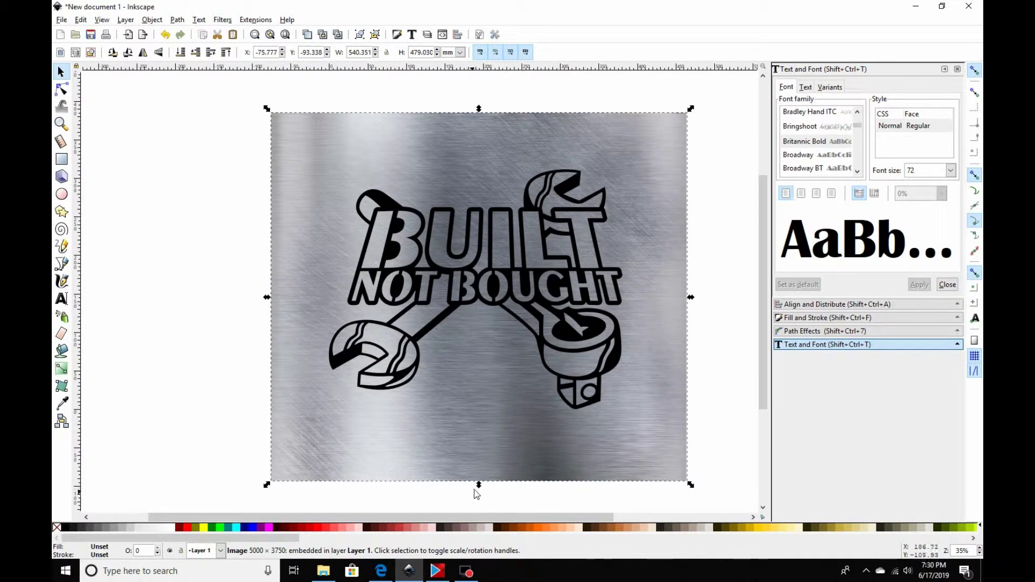
drag(479, 485, 477, 428)
drag(691, 268, 638, 272)
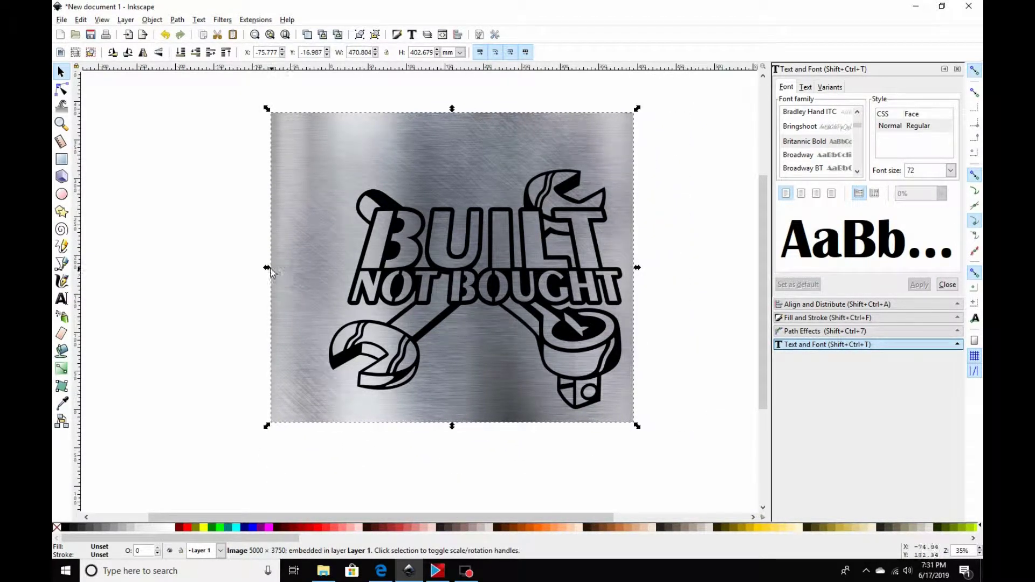
drag(271, 271, 317, 272)
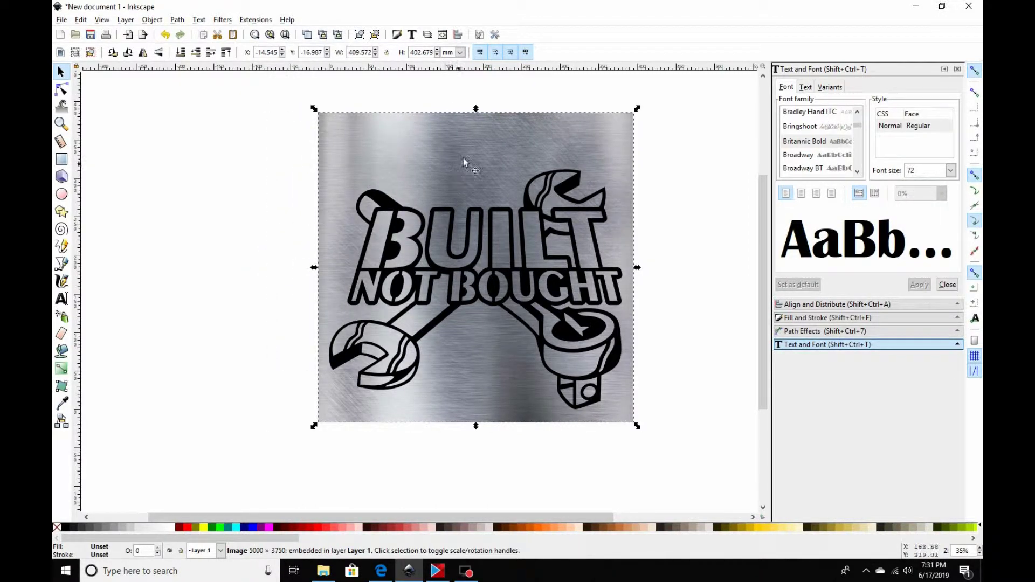
drag(476, 108, 480, 158)
click(669, 276)
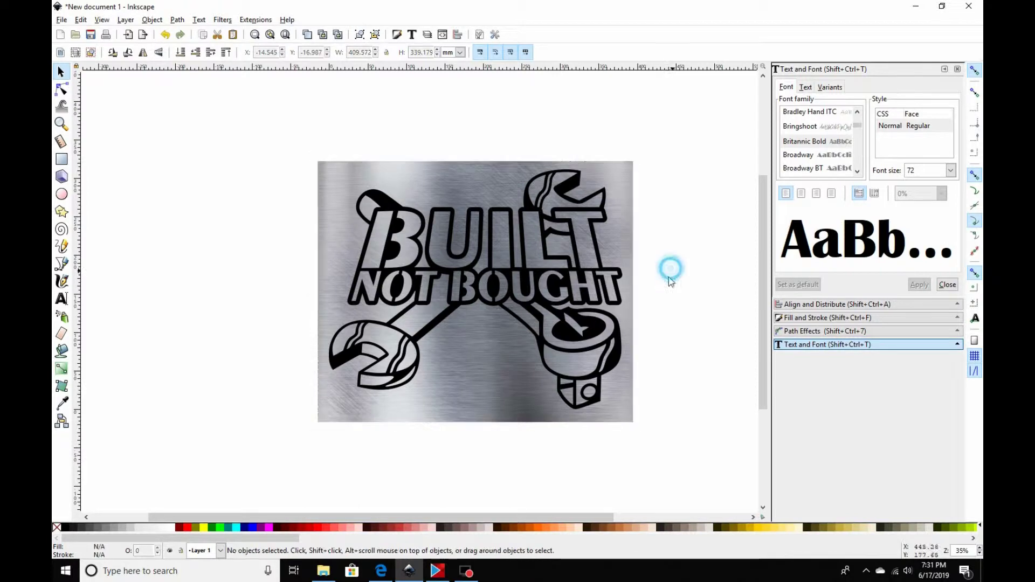
- Clip the metal texture to the shape of the BUILT NOT BOUGHT path
click(599, 330)
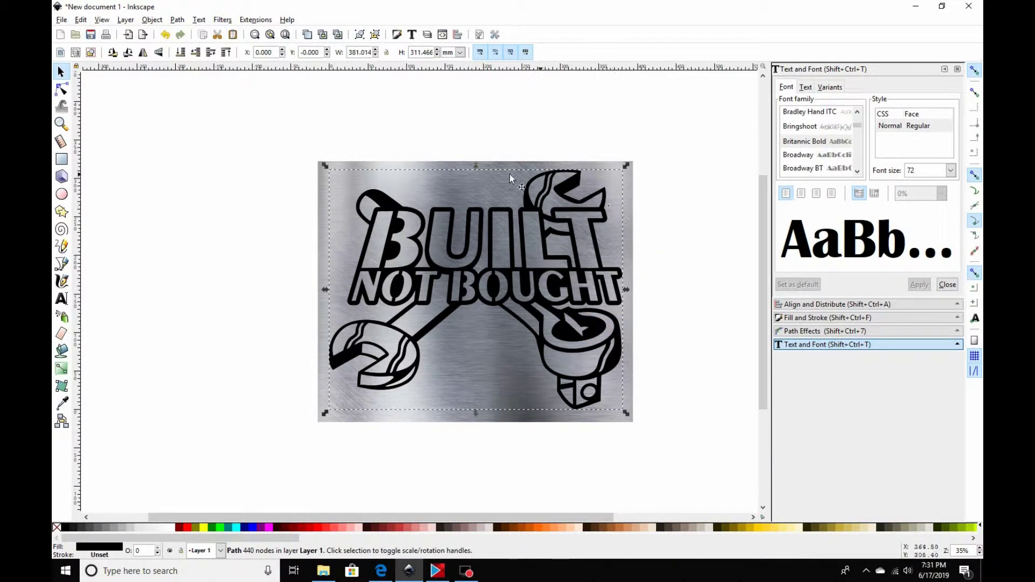
shift+click(448, 182)
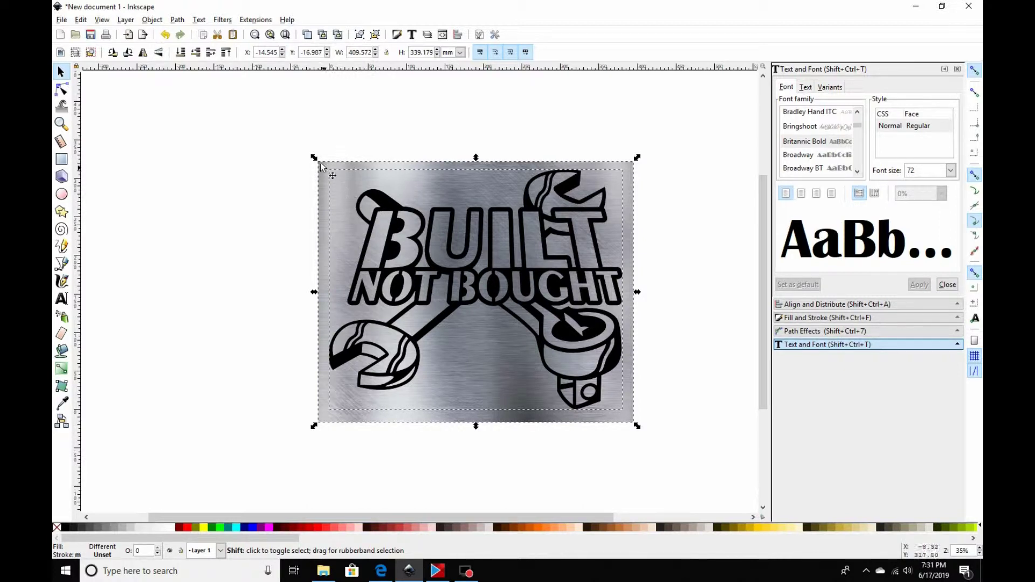
click(155, 21)
mouse_move(204, 150)
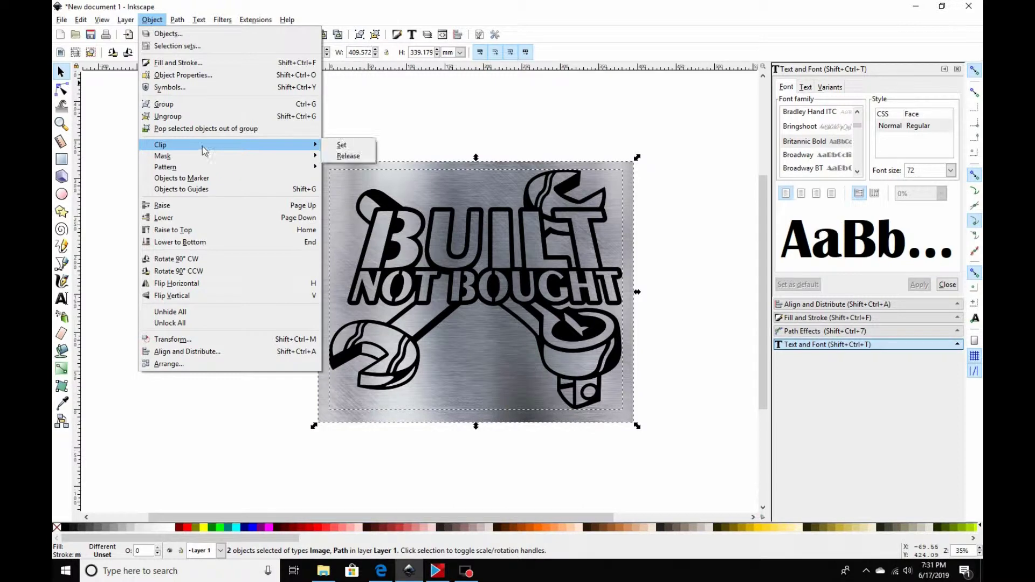
click(342, 145)
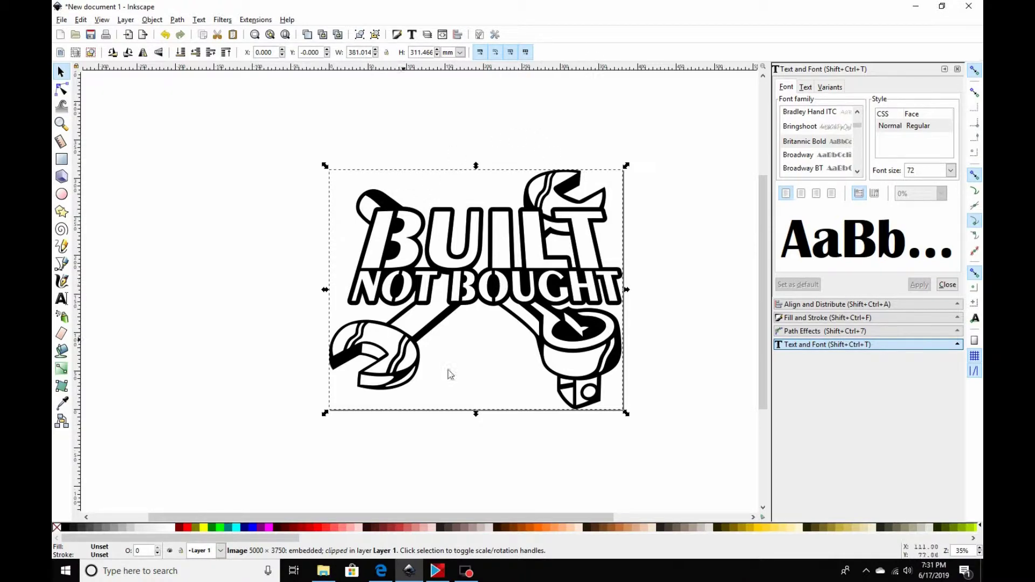
- Put the black path behind the clipped metal artwork and nudge it right and up to X 0.529, Y 0.529 mm as a shadow
click(596, 326)
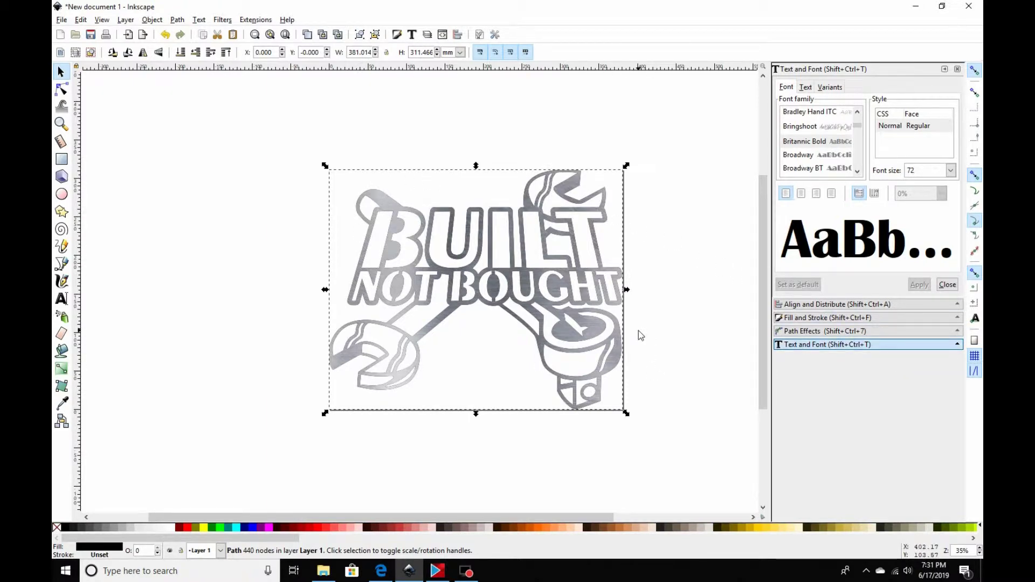
key(Right)
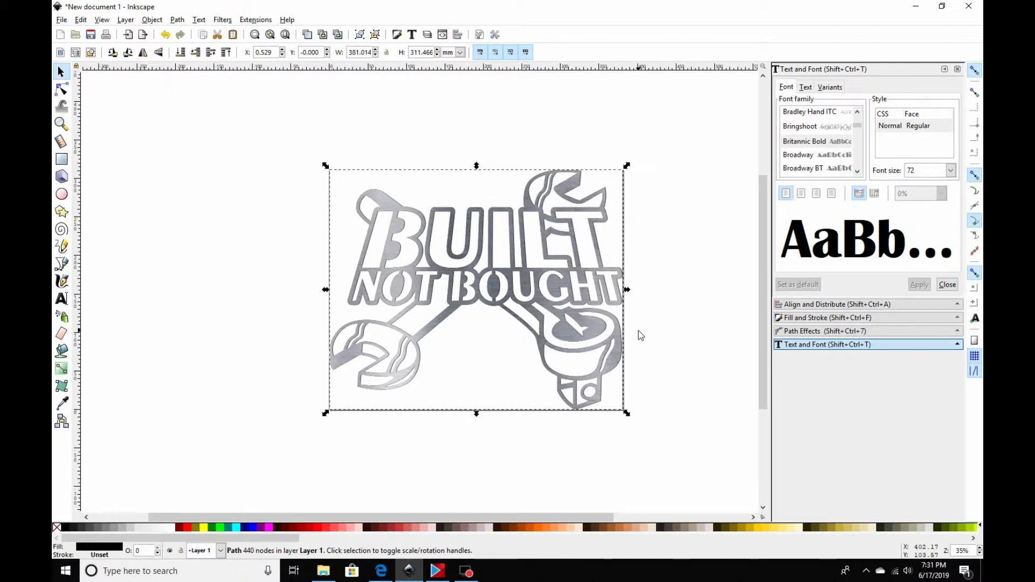
key(Up)
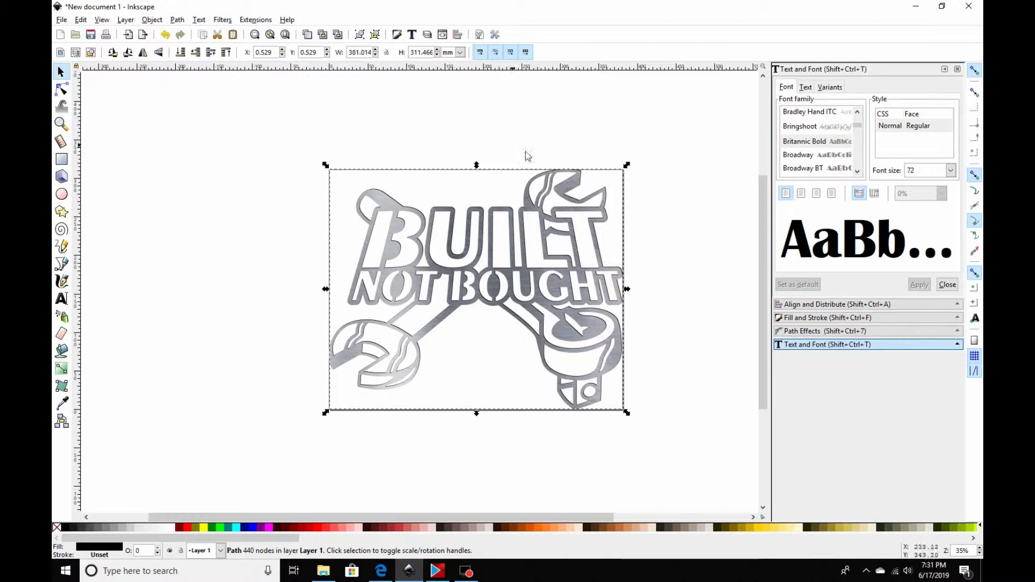
- Import the IMG_2253 flag image as embedded, with DPI from file and smooth rendering
click(62, 20)
click(84, 134)
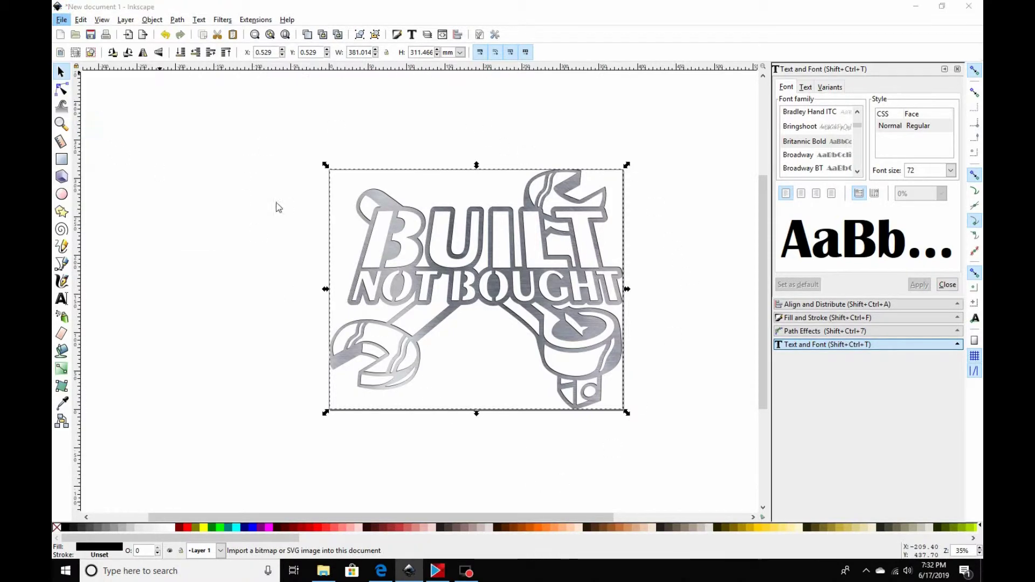
click(208, 105)
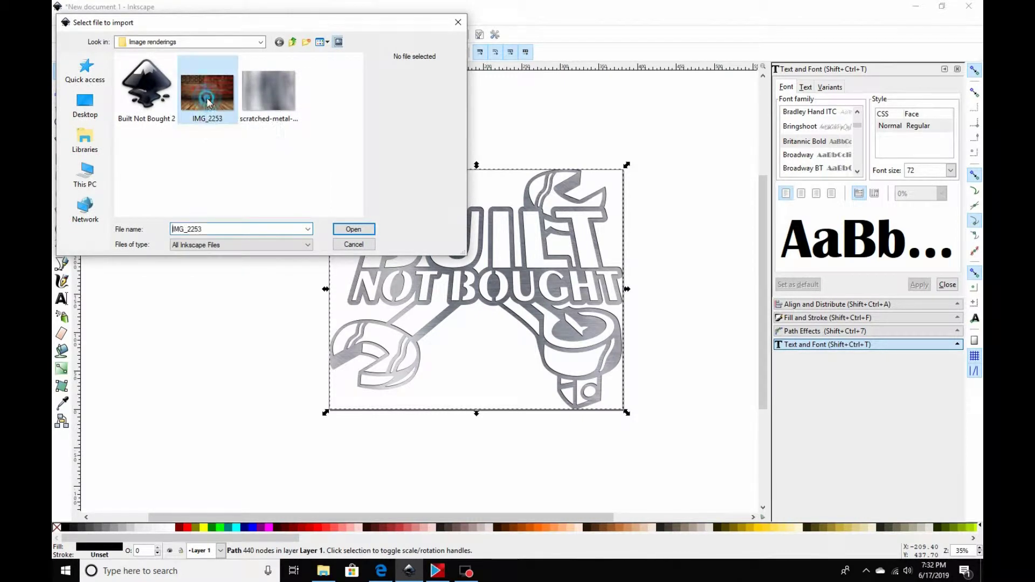
click(361, 229)
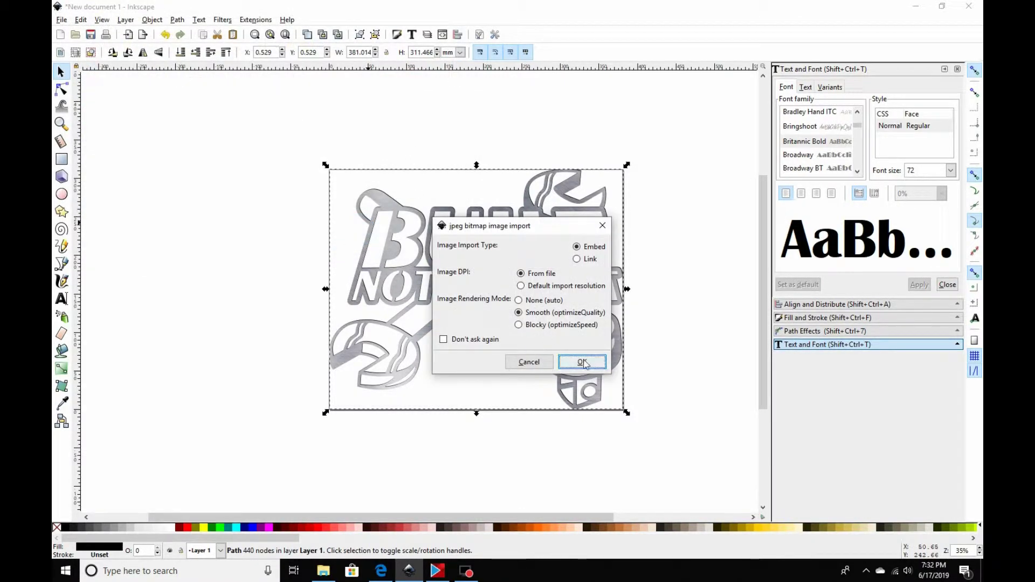
click(589, 362)
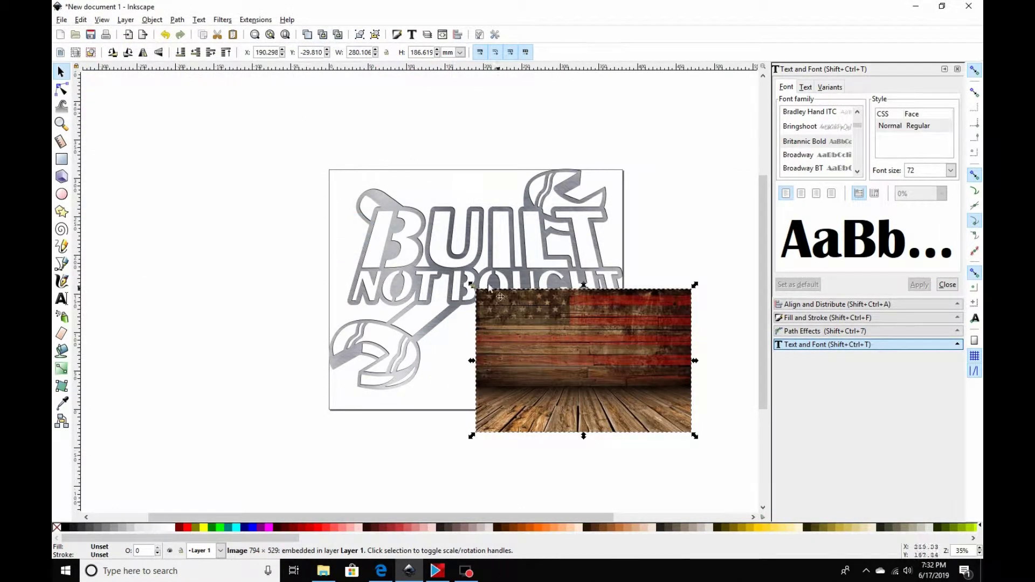
- Move the flag image over the lower-left corner of the page and switch the measurement unit to px
drag(601, 335, 447, 323)
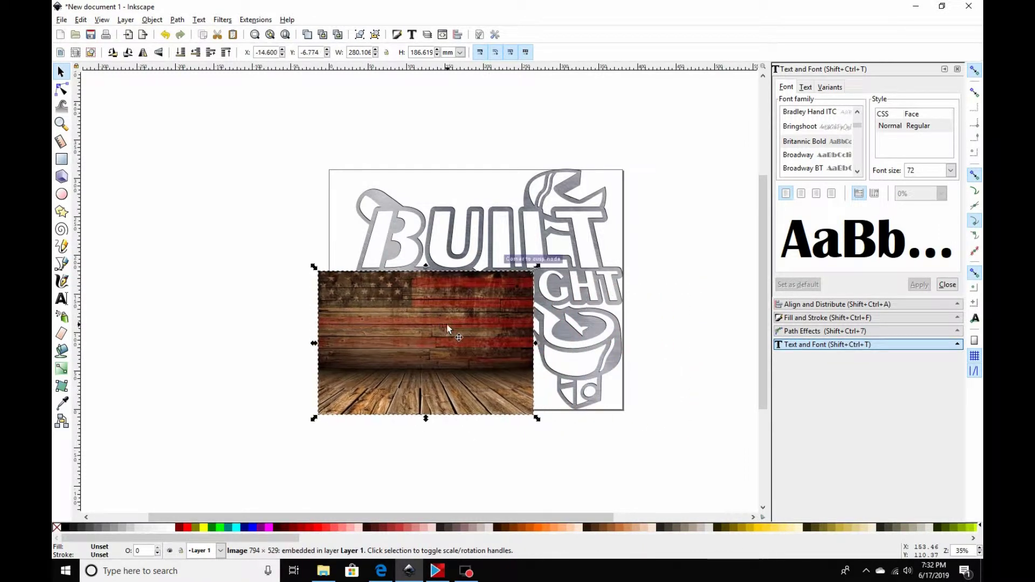
click(460, 52)
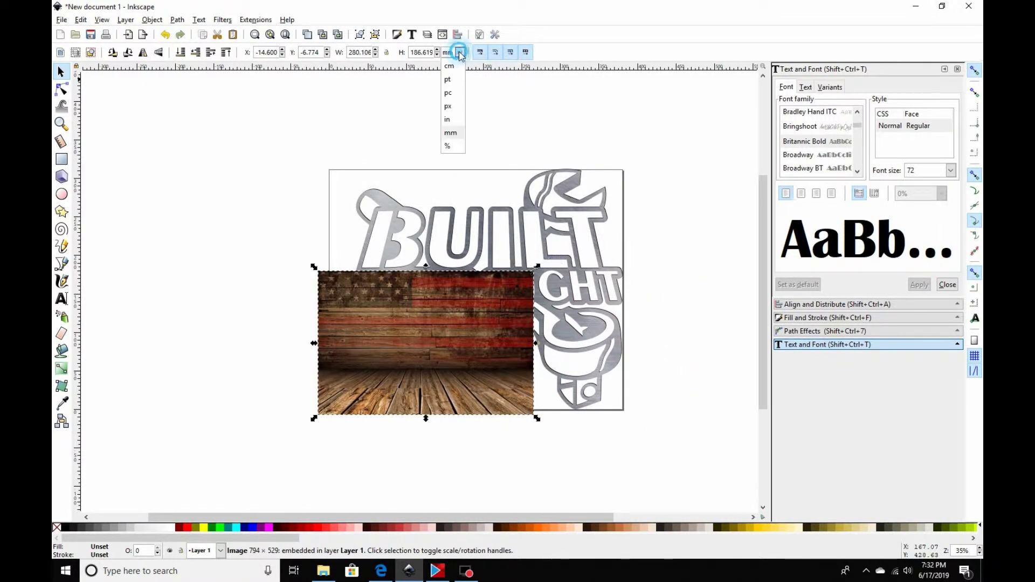
click(451, 106)
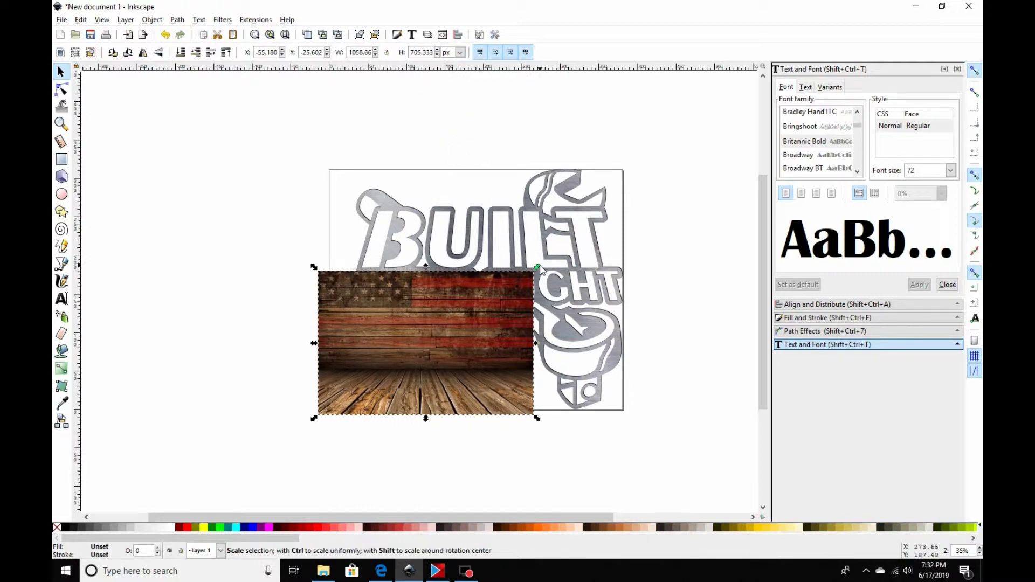
- Enlarge the flag image to about 1320 by 880 px, line it up with the page's left edge and send it behind the artwork
drag(539, 268, 629, 233)
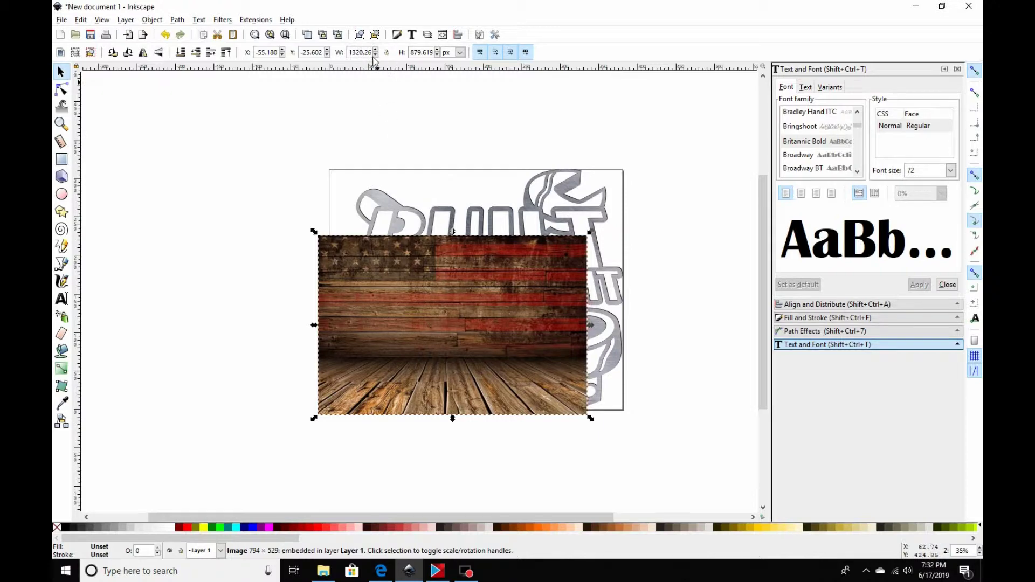
drag(442, 268, 458, 272)
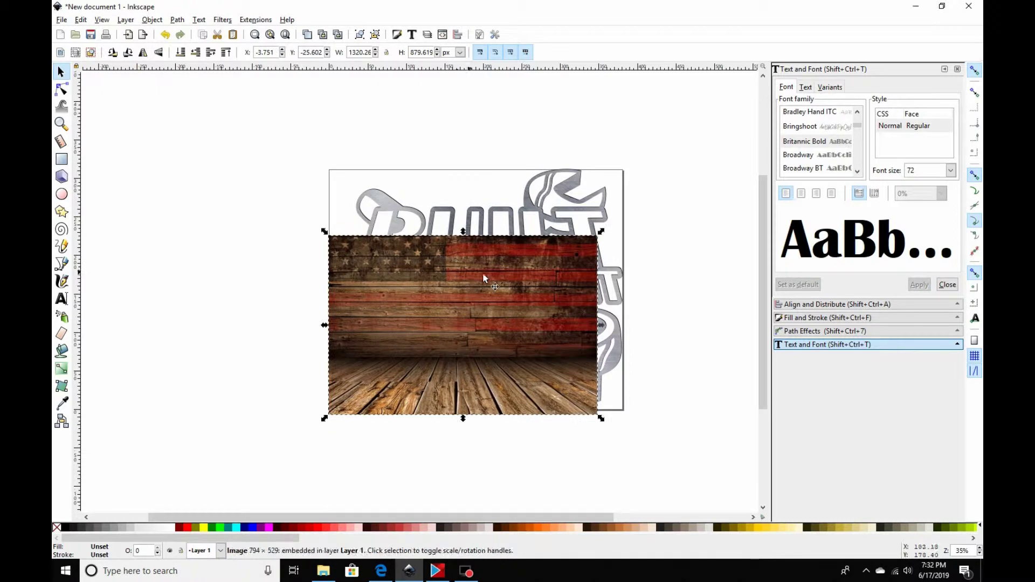
key(End)
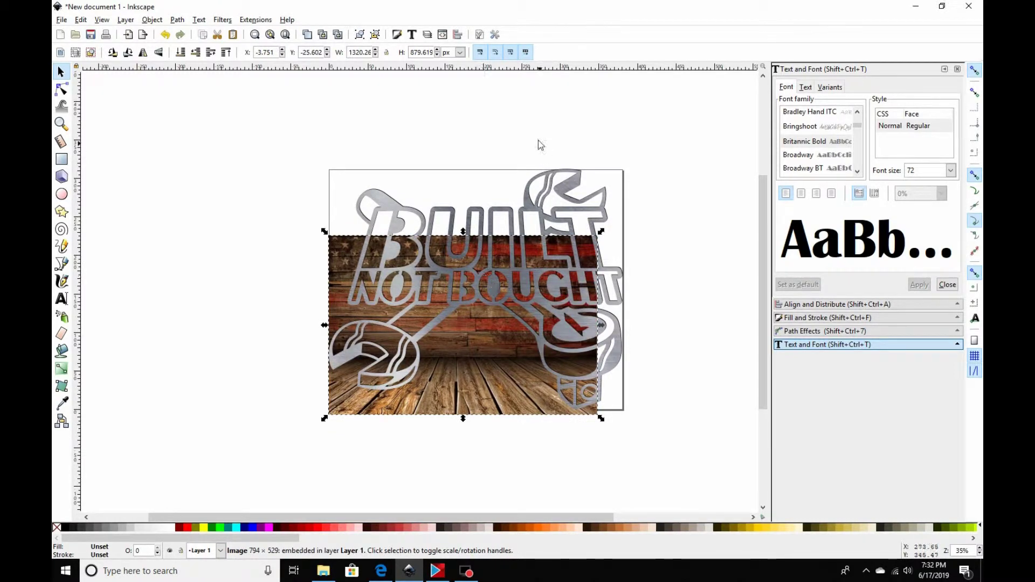
- Scale the metal artwork and its shadow together to about 851 by 696 px and center them over the flag background
drag(637, 142, 313, 423)
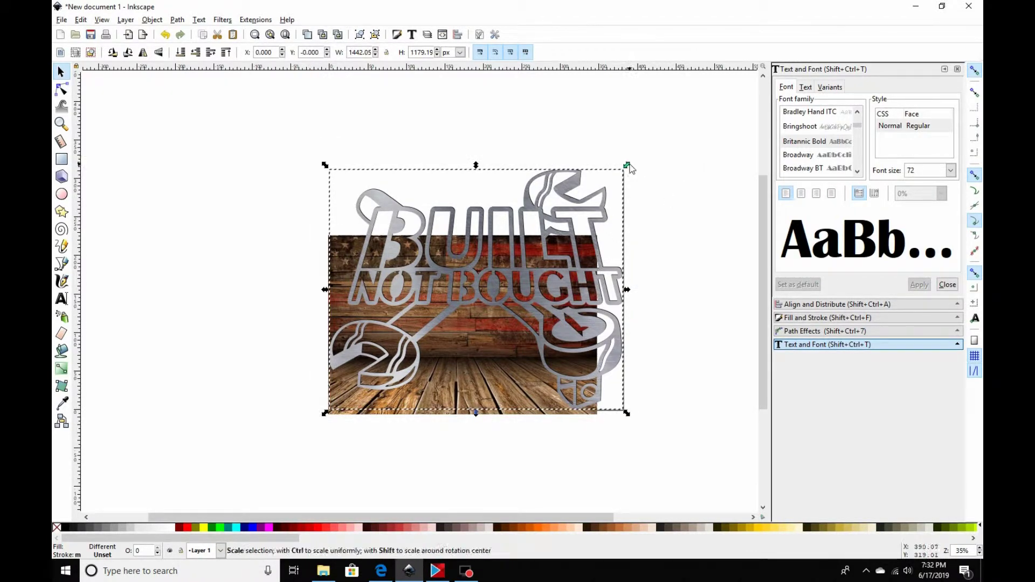
drag(627, 165, 509, 250)
drag(443, 320, 490, 310)
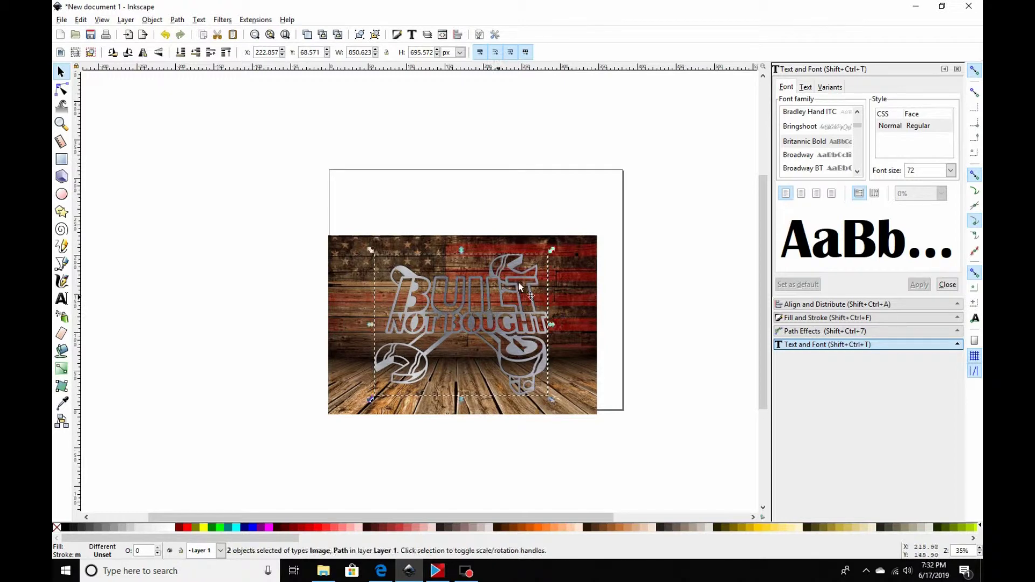
click(354, 169)
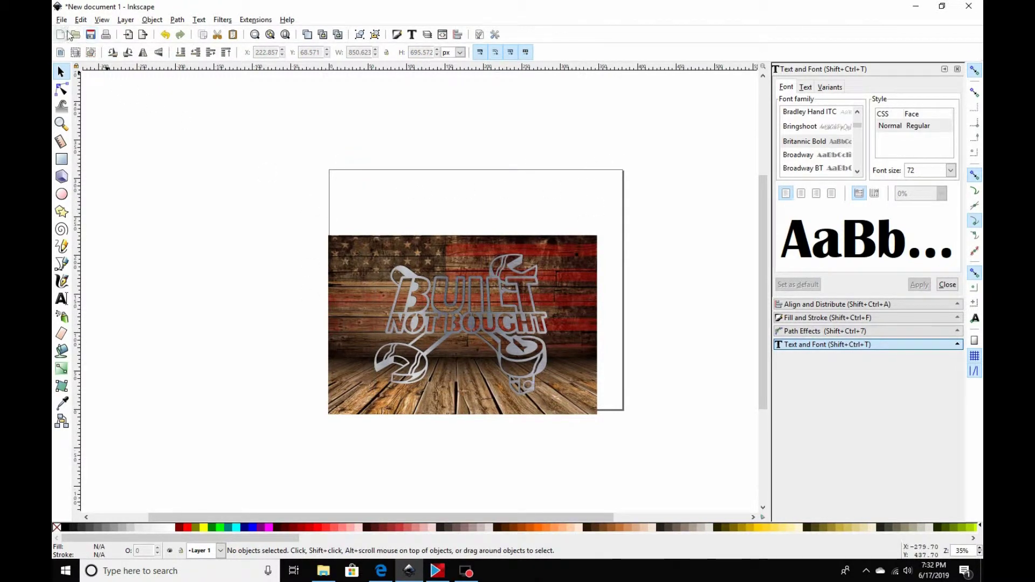
- Resize the page to fit the drawing, with all margins at 0
click(62, 19)
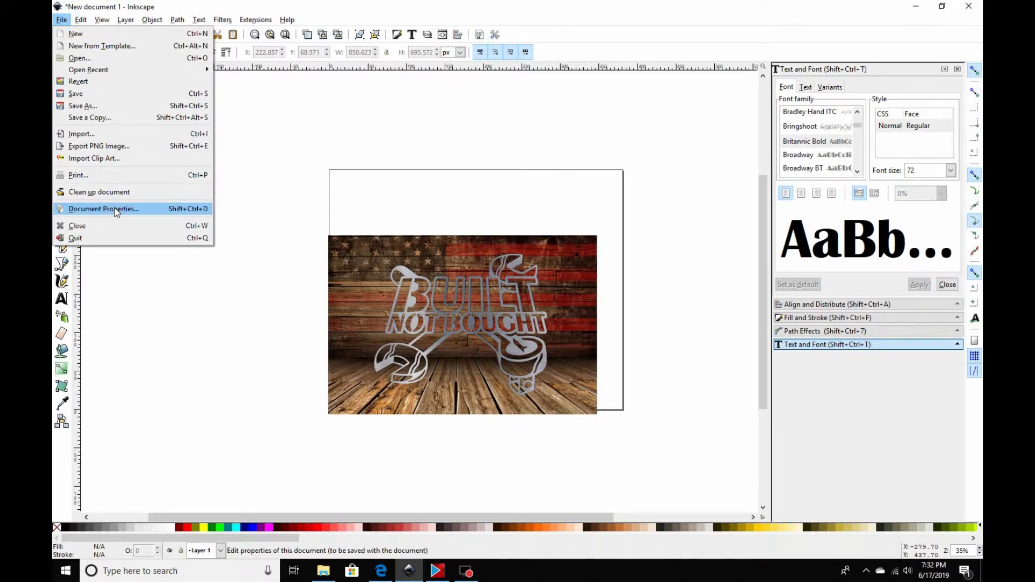
click(114, 209)
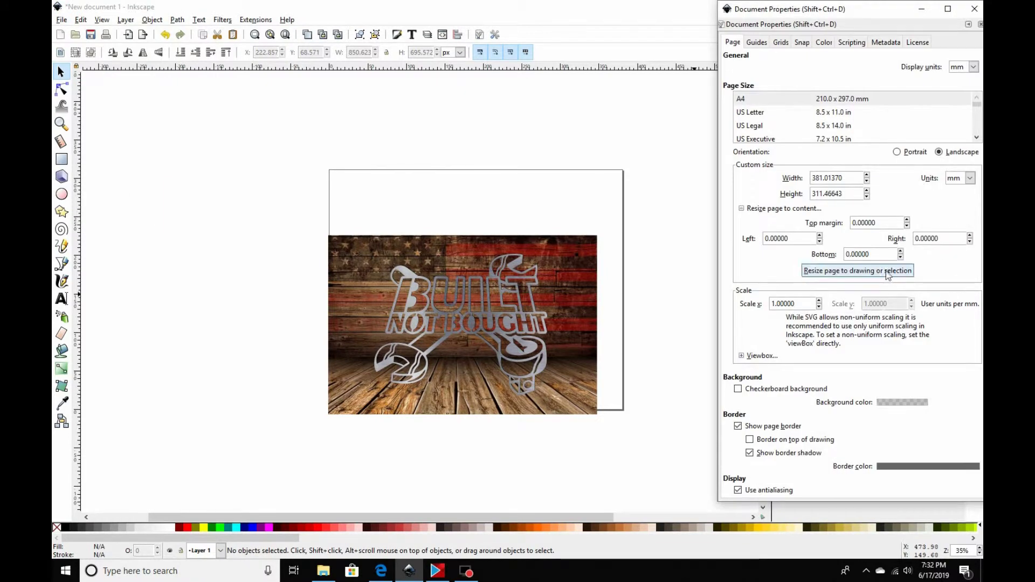
click(884, 272)
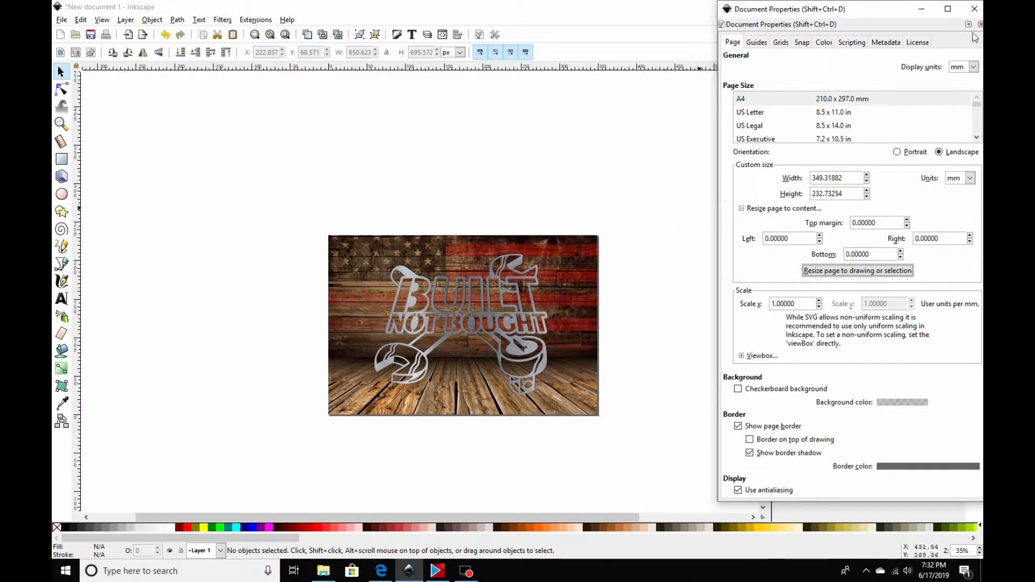
click(974, 9)
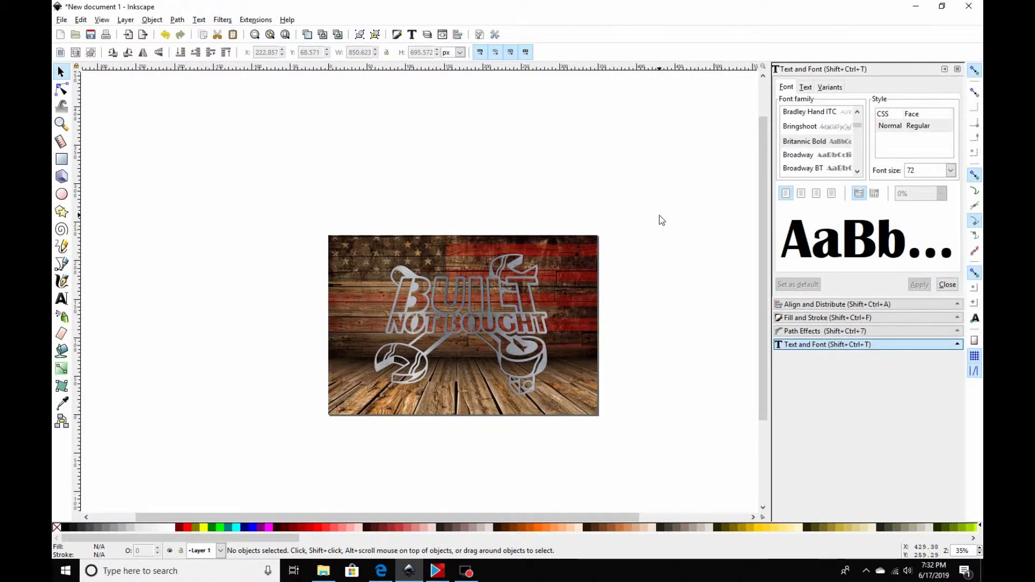
- Draw a flat ellipse about 866 by 73 px on the floor just below the artwork, with dark gray 4d4d4d fill and no stroke
scroll(518, 405, up, 2)
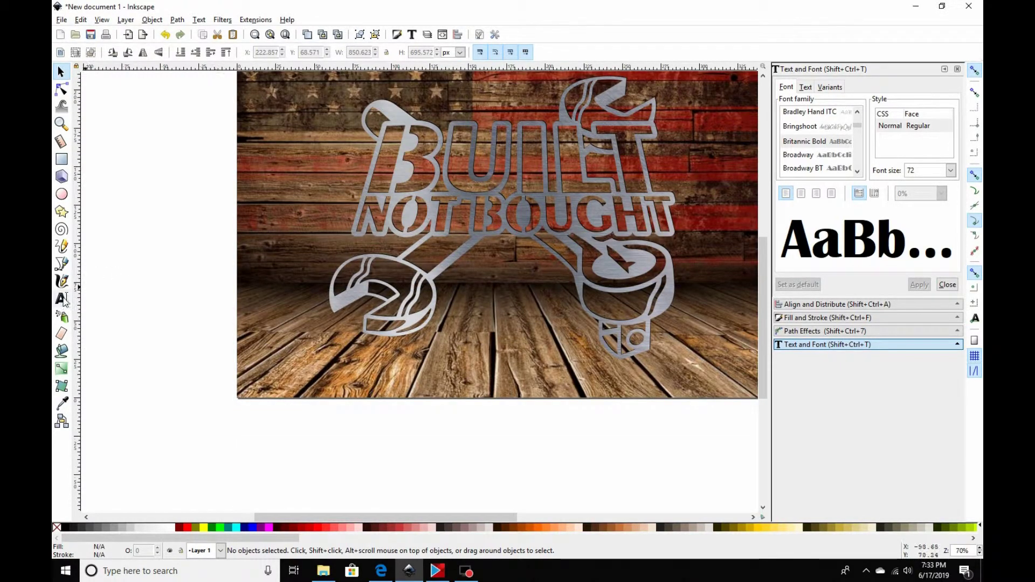
click(61, 194)
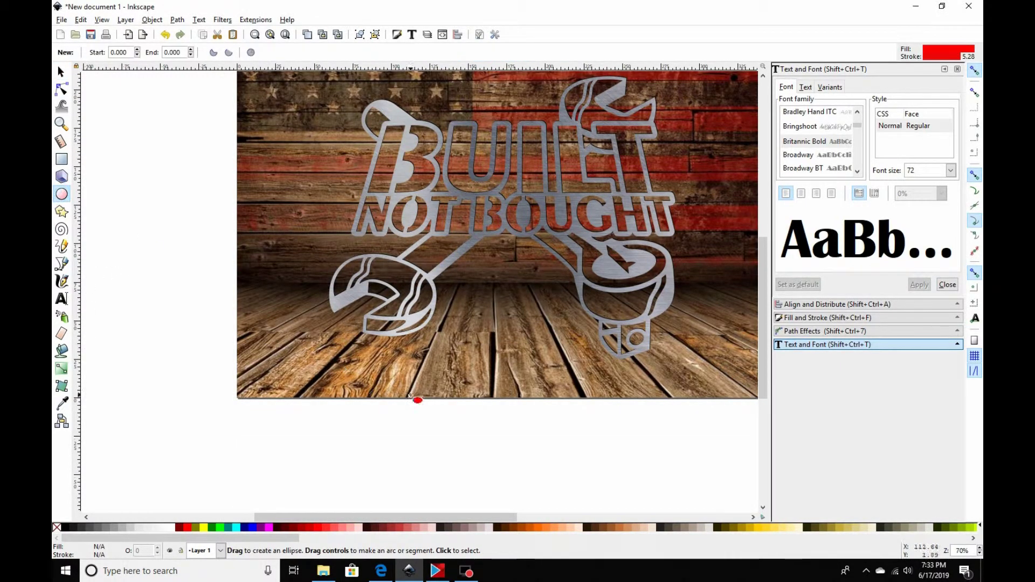
drag(333, 354, 687, 387)
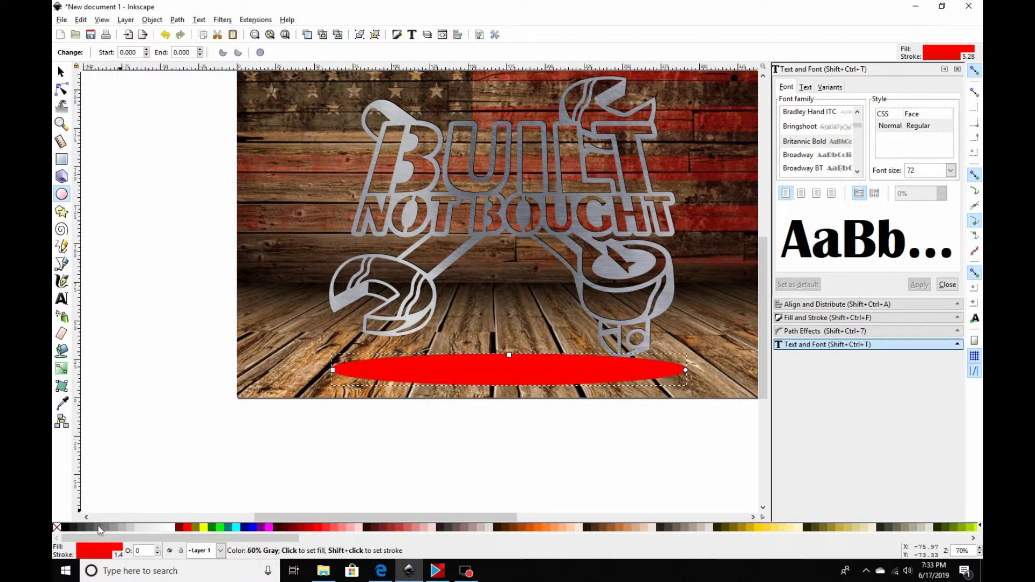
click(81, 527)
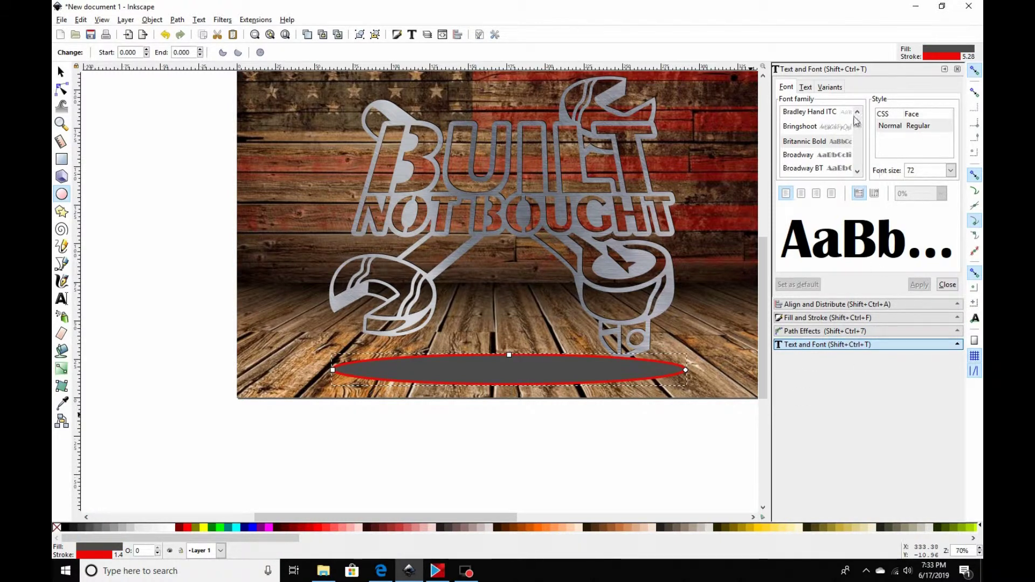
click(855, 318)
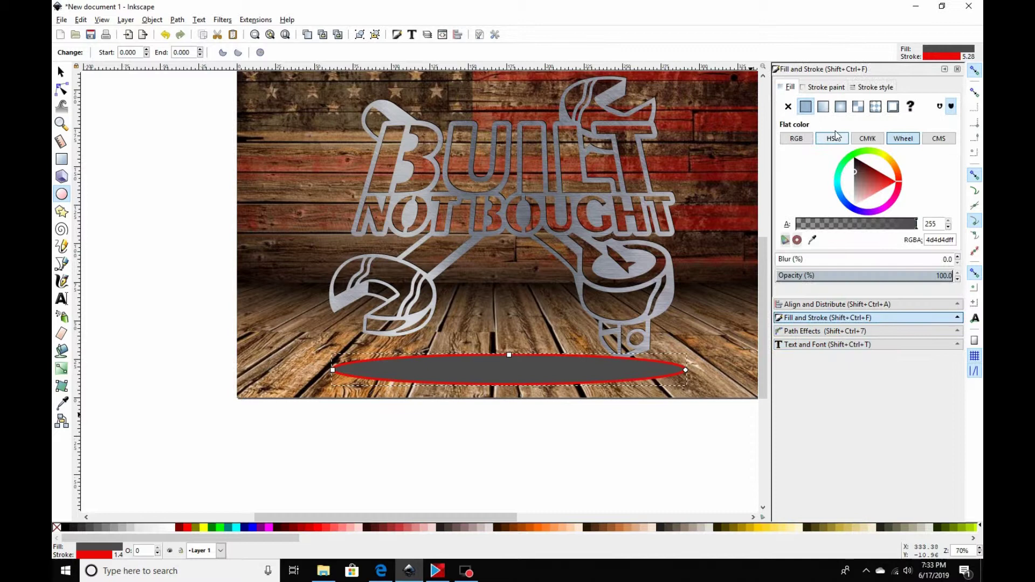
click(825, 87)
click(789, 106)
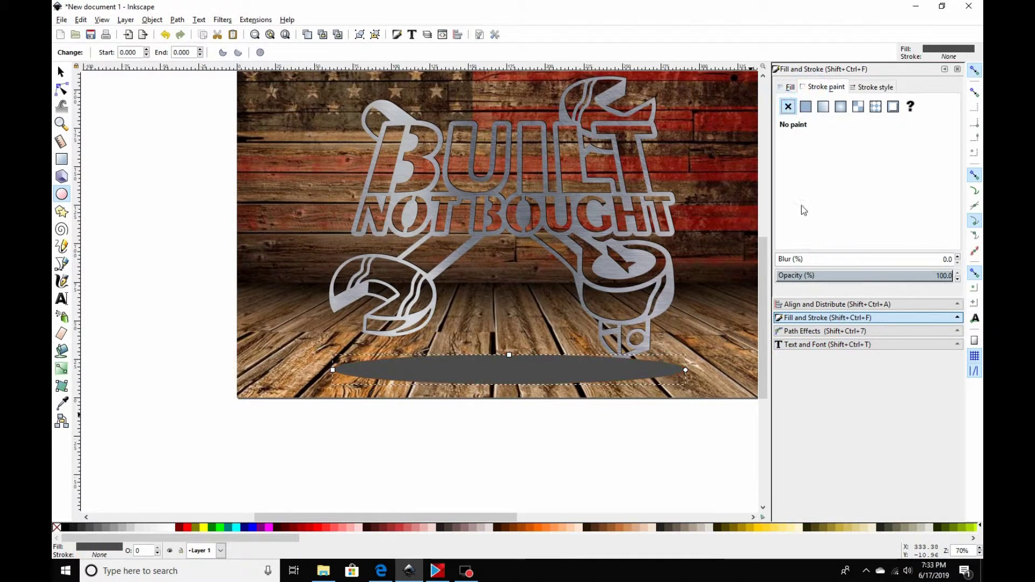
- Lower the ellipse's opacity to 53% and flatten it to about 44 px high, keeping its upper edge in place
click(819, 318)
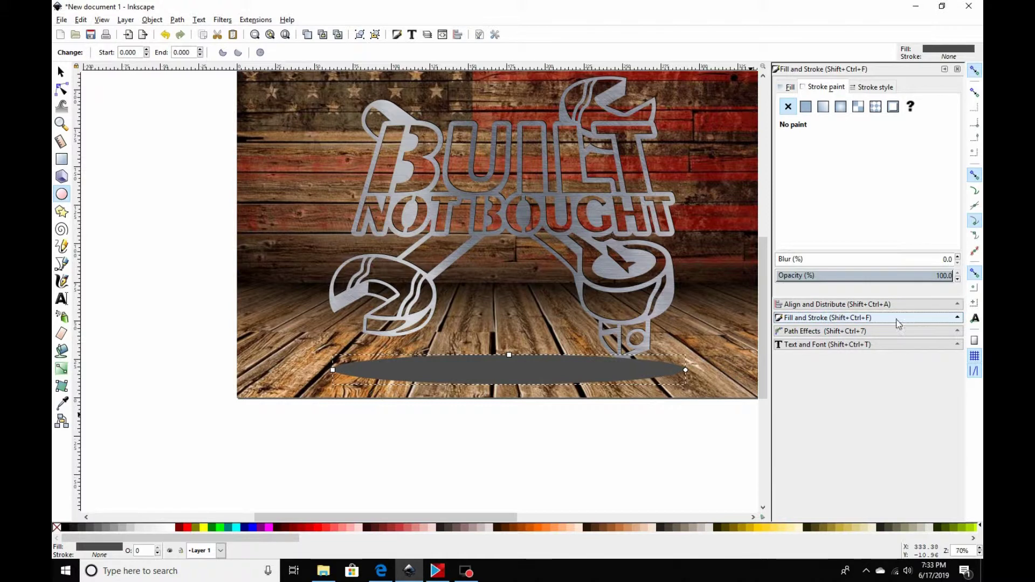
click(958, 280)
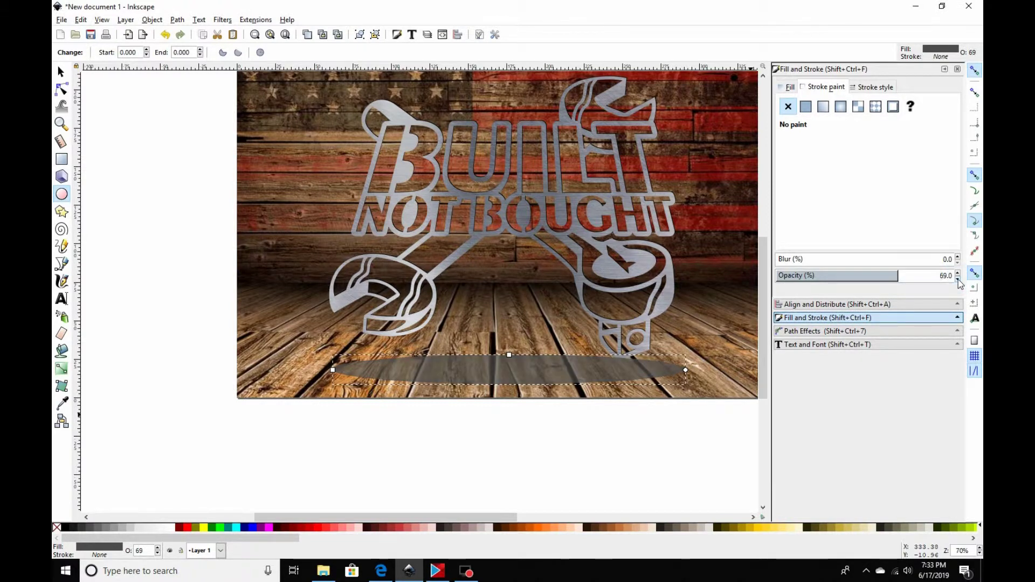
click(958, 280)
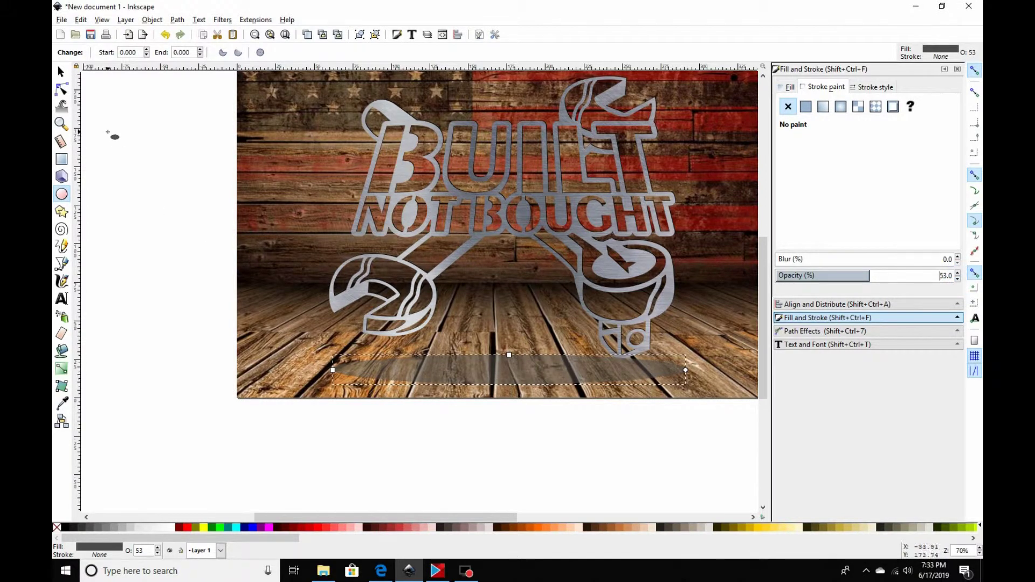
click(60, 72)
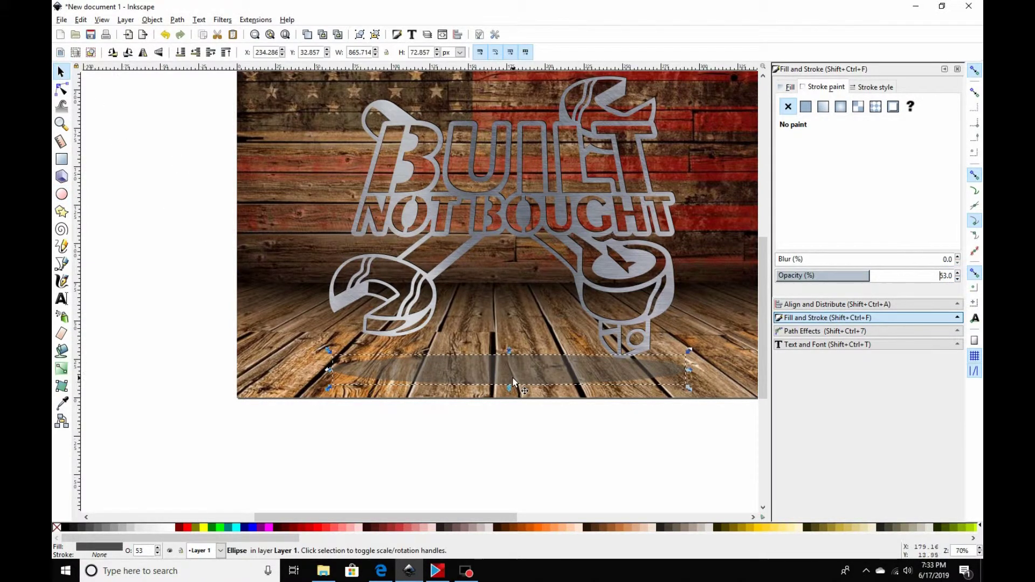
drag(510, 389, 510, 376)
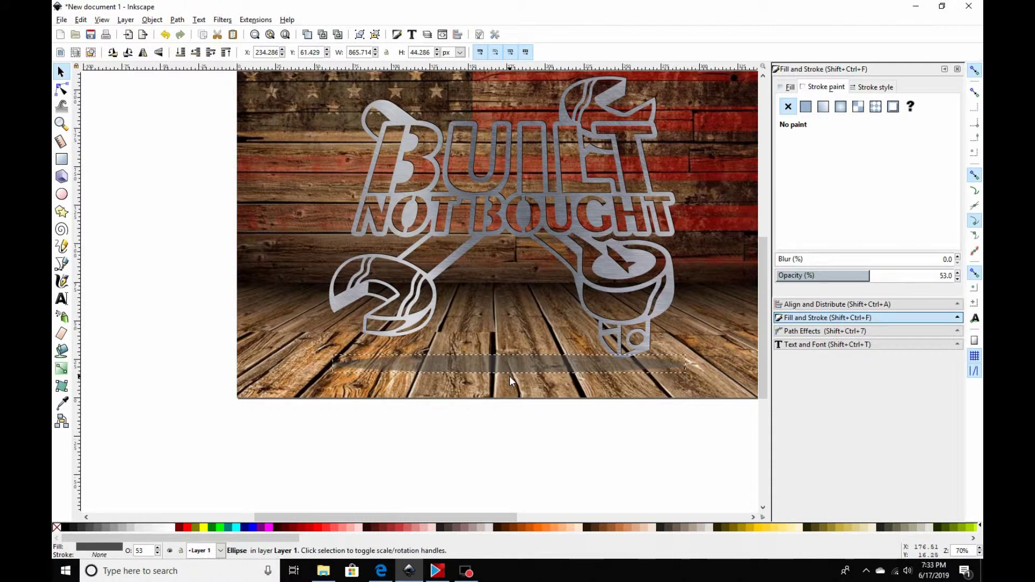
- Try to center the ellipse and the metal artwork horizontally relative to the page, and undo that alignment
shift+click(581, 280)
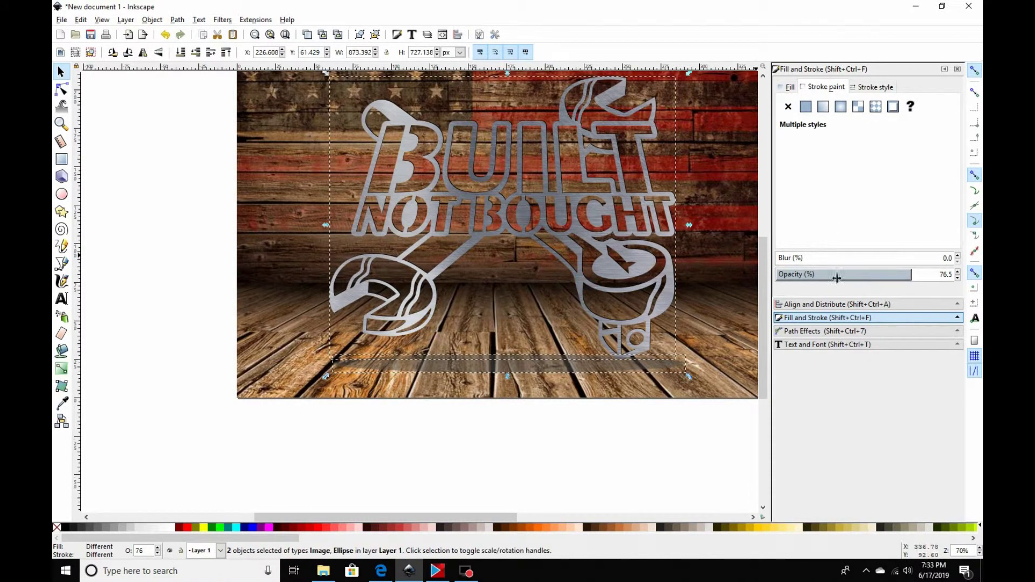
click(812, 304)
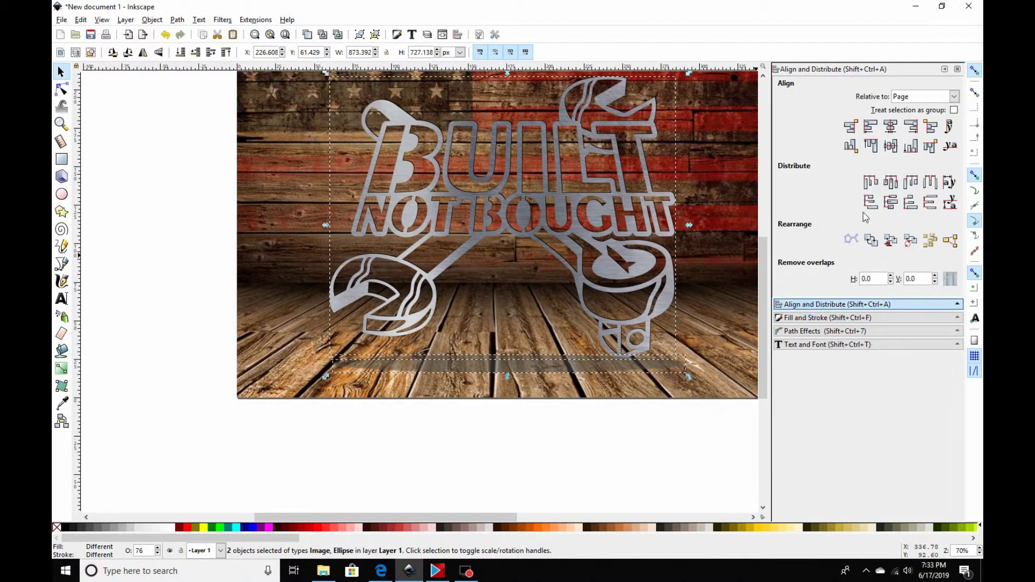
click(890, 130)
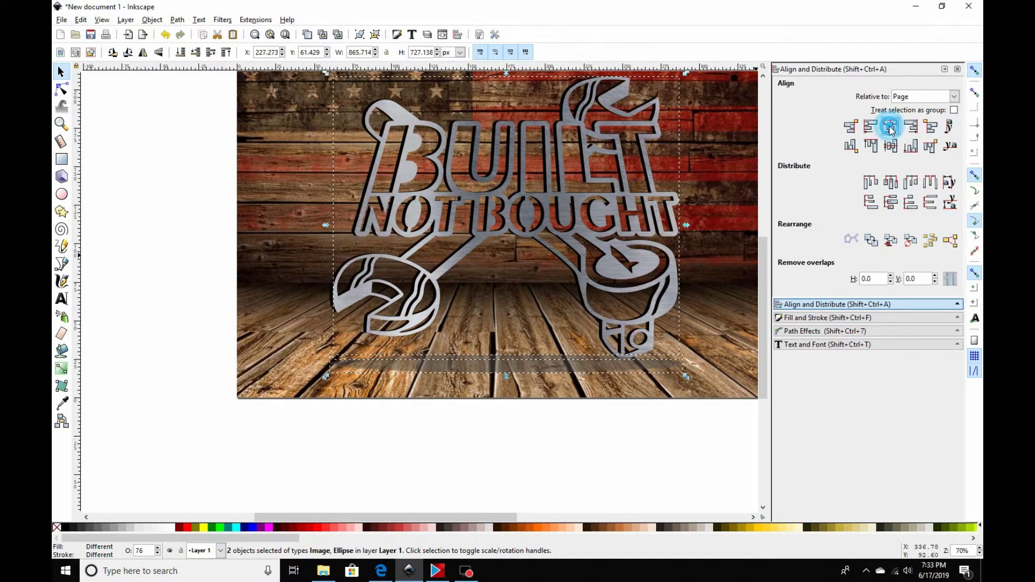
click(591, 476)
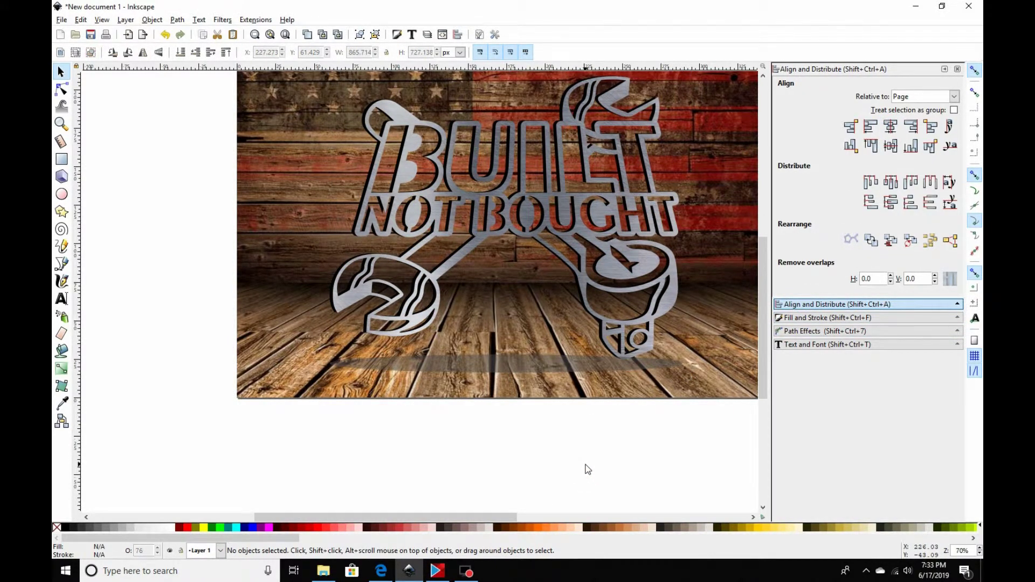
key(ctrl+z)
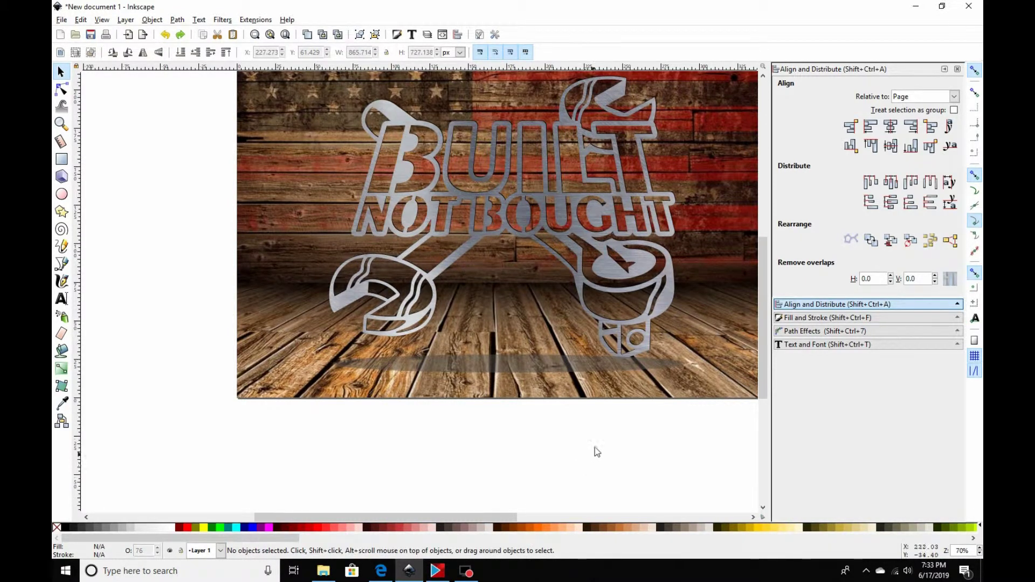
- Center the ellipse horizontally under the metal artwork, aligning relative to the last selected object
click(574, 363)
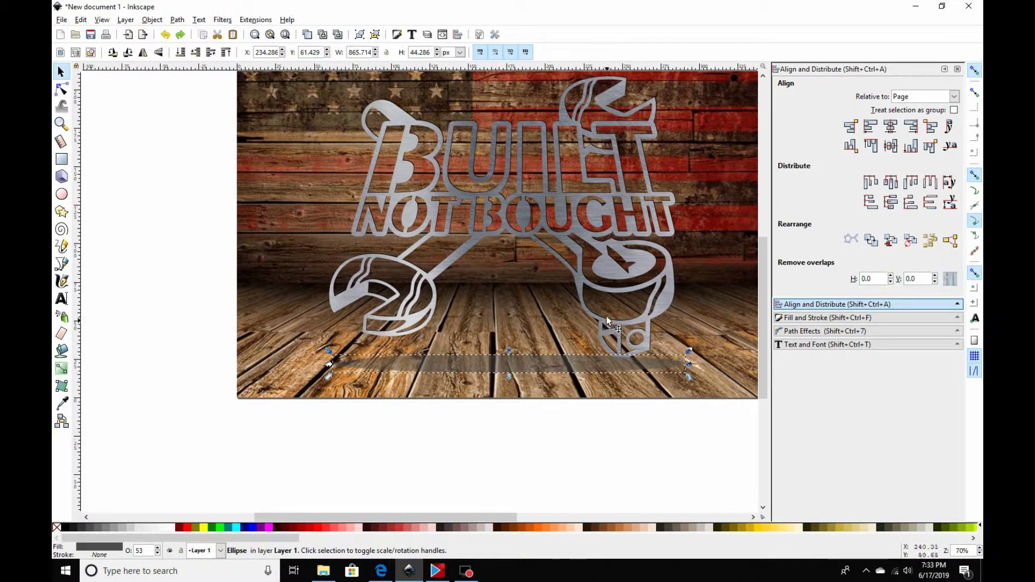
shift+click(611, 270)
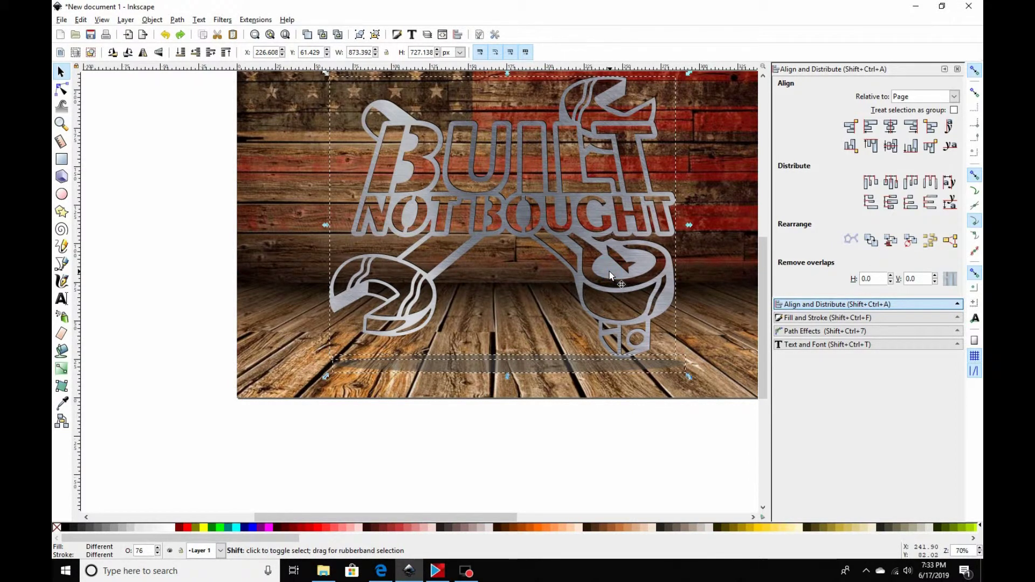
click(955, 96)
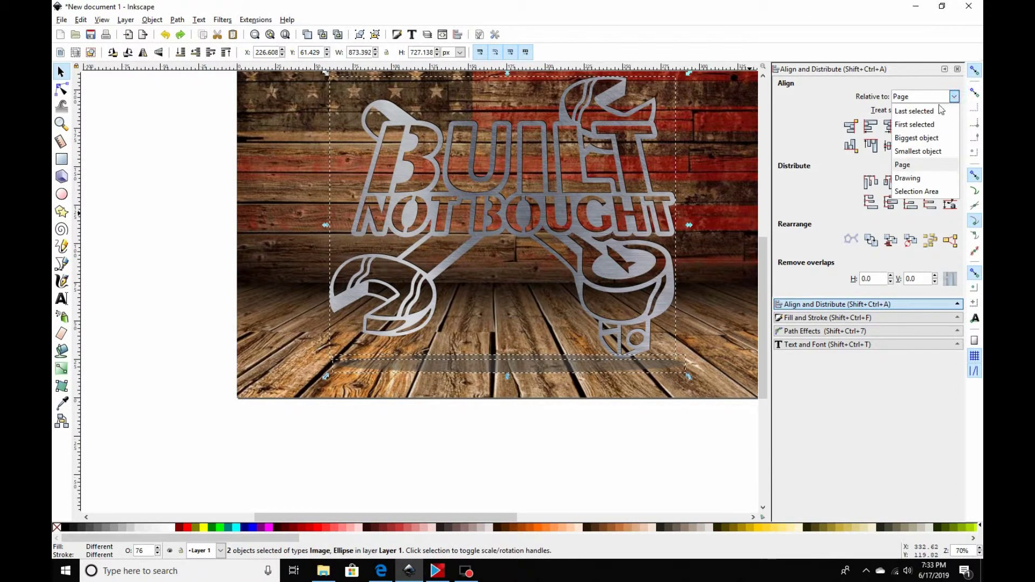
click(925, 110)
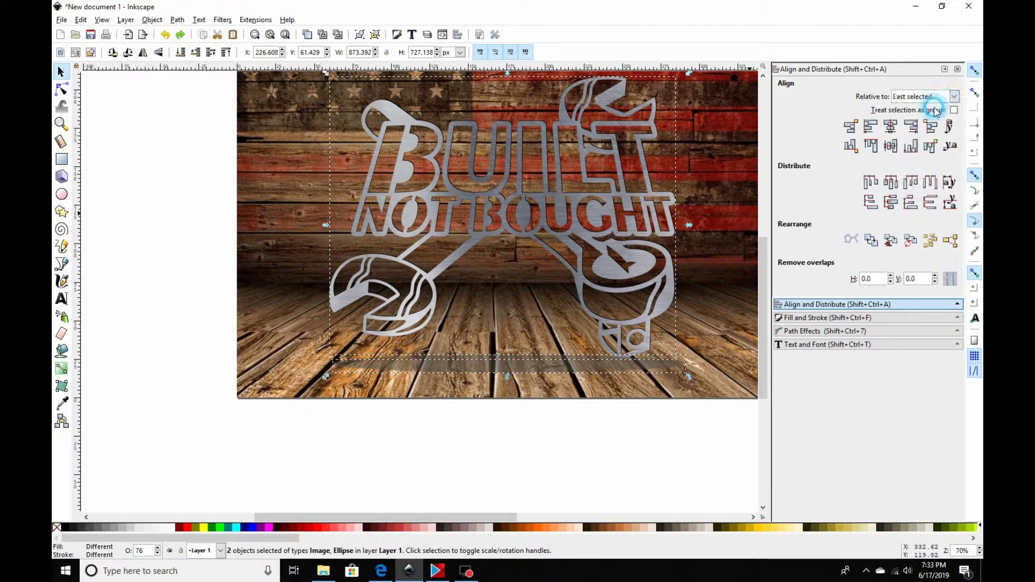
click(891, 129)
click(606, 430)
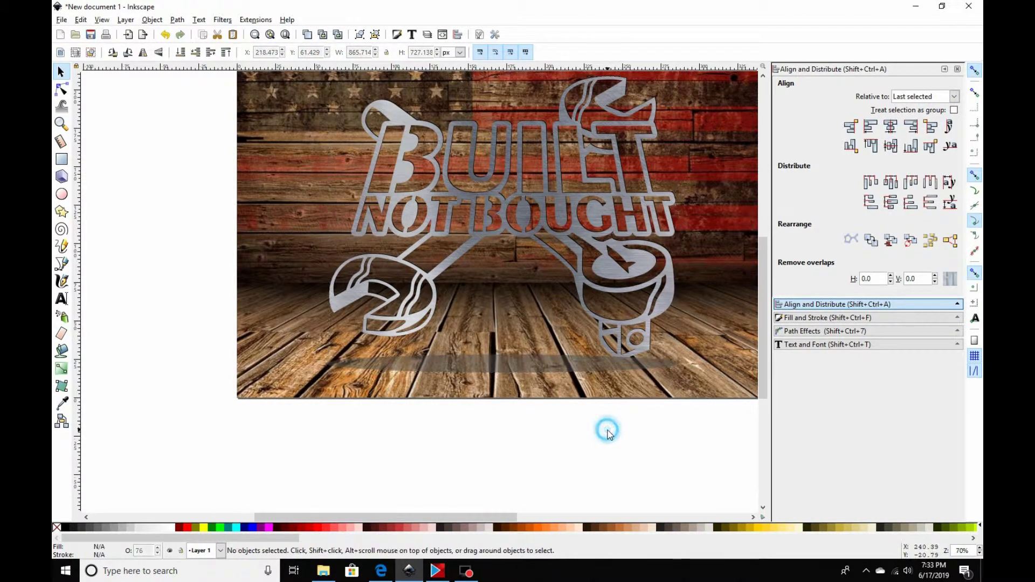
- Nudge the floor shadow ellipse down by about 10 px and deselect it
click(565, 359)
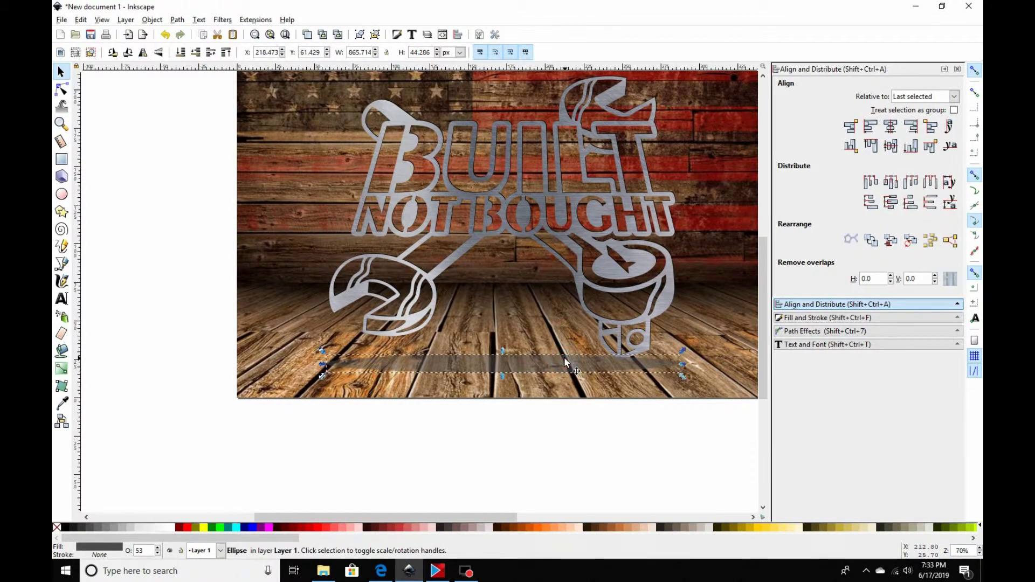
key(Down)
key(Down)
key(Down)
key(Down)
key(Down)
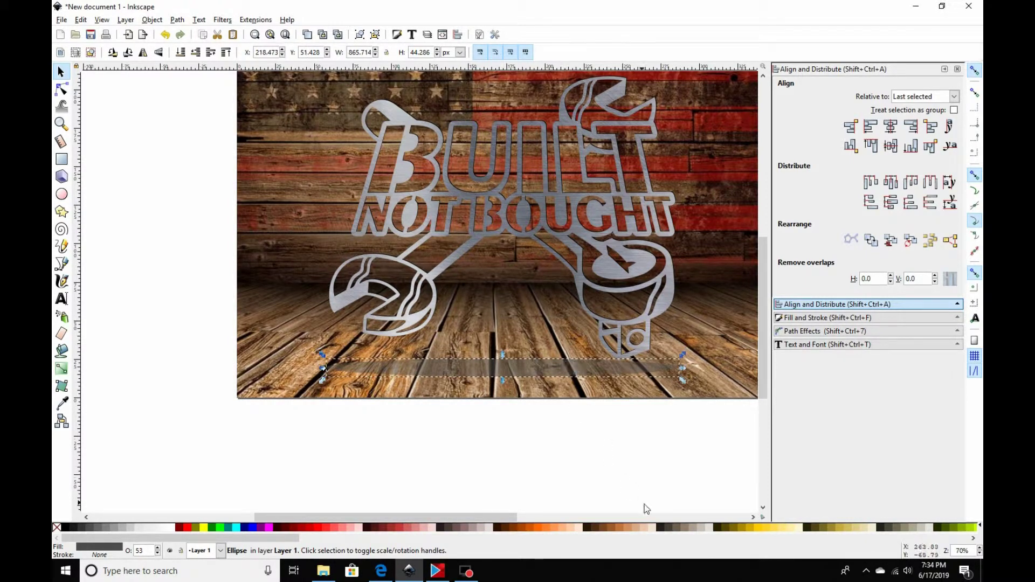
click(647, 506)
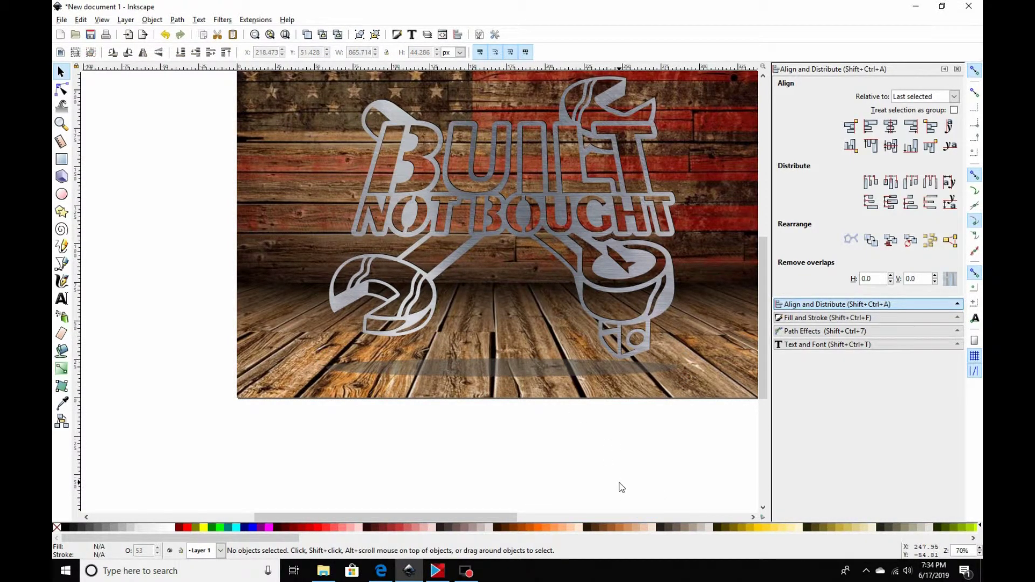
- Bring up the PNG export settings and set the export area to the page
key(minus)
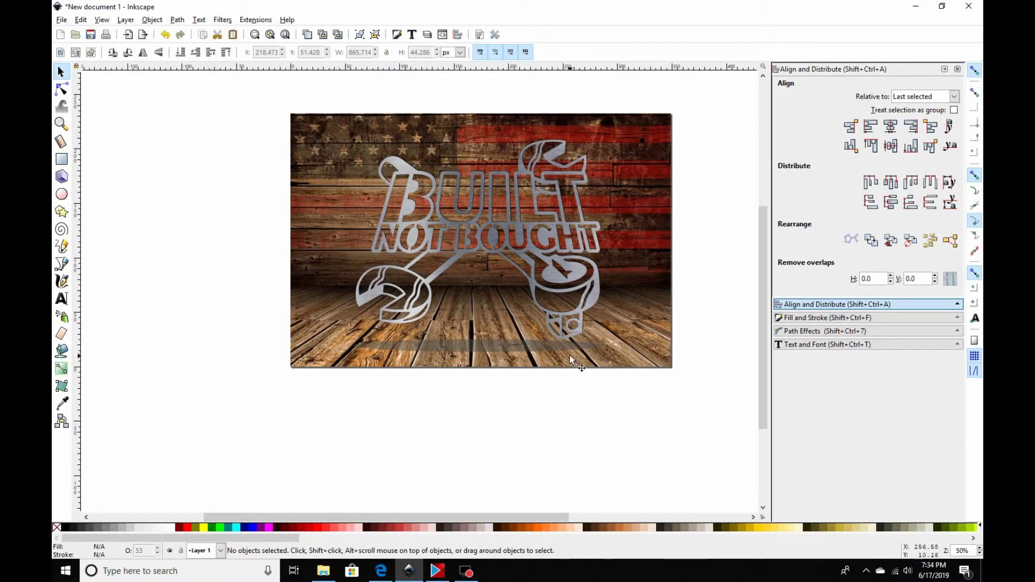
click(62, 20)
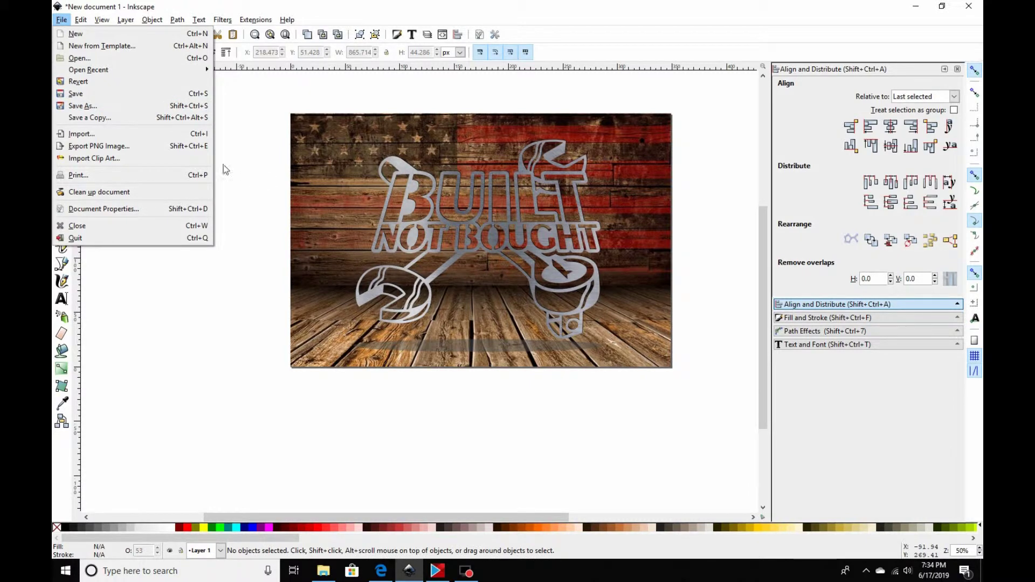
click(103, 147)
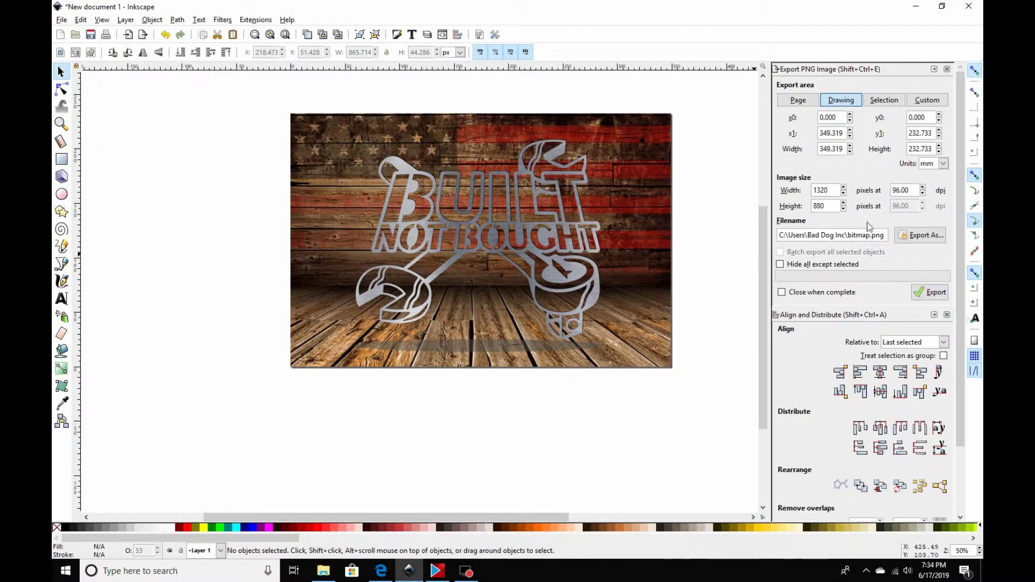
click(798, 100)
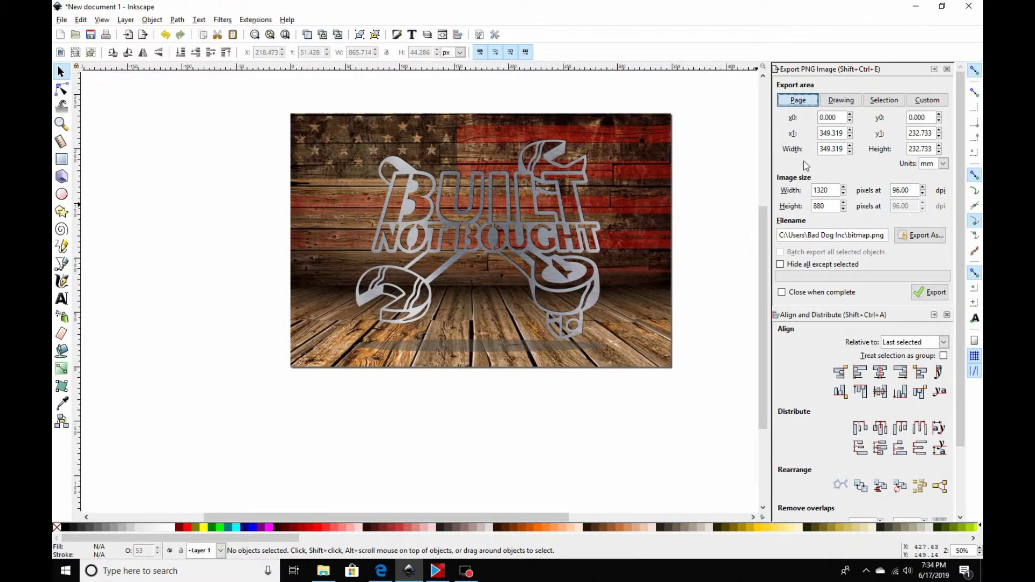
- Change the export filename from bitmap to "Built not Bought.png" in the same folder and export the image
click(870, 236)
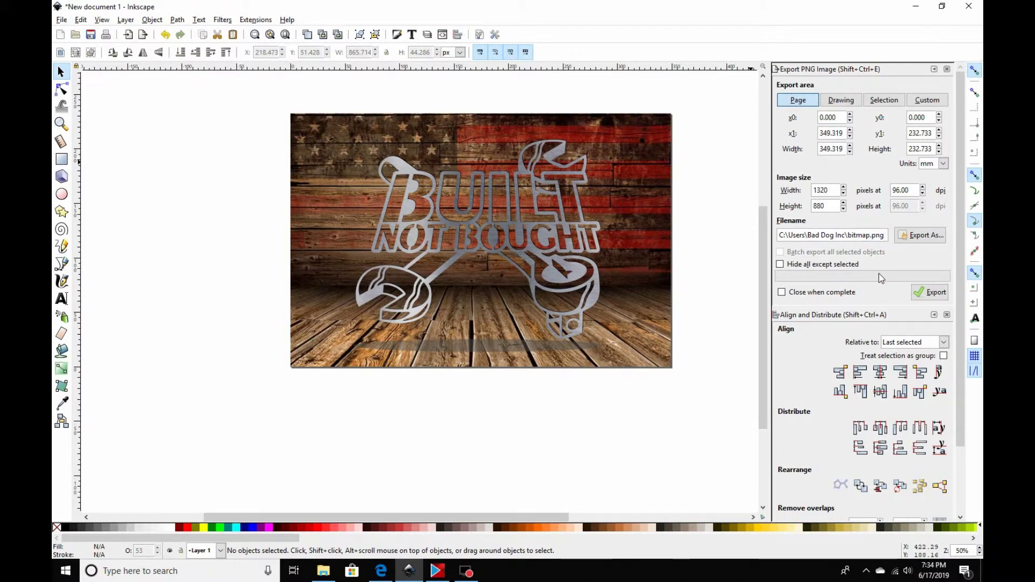
key(BackSpace)
key(BackSpace)
key(BackSpace)
key(BackSpace)
key(BackSpace)
key(BackSpace)
text(Built not Boug)
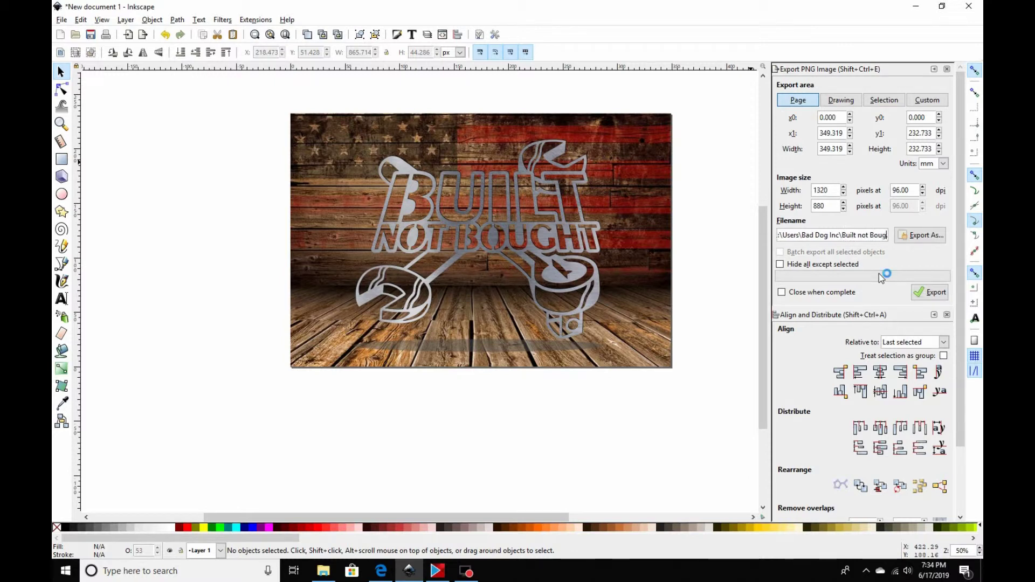
text(ht.)
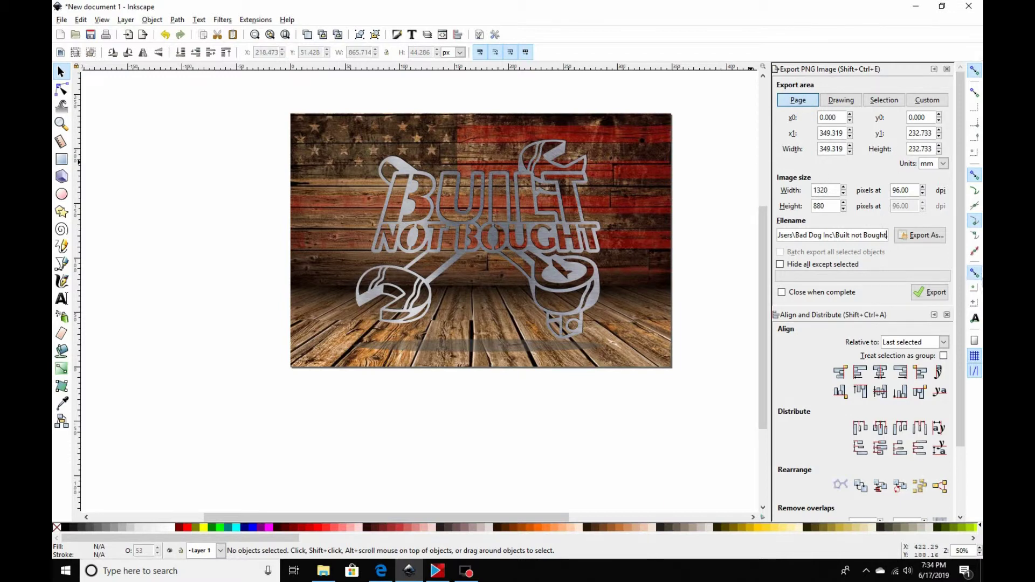
click(933, 297)
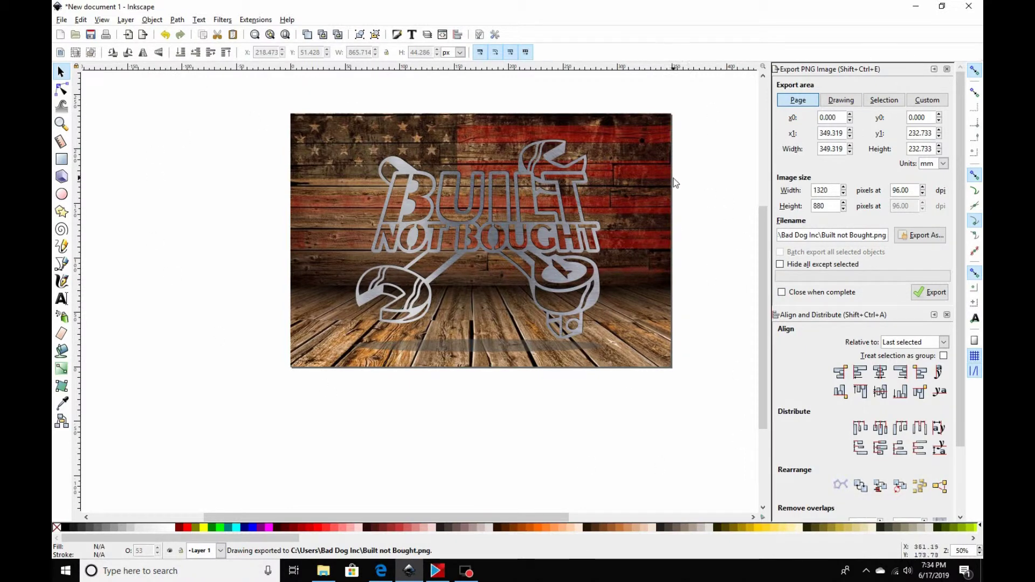
scroll(481, 186, up, 2)
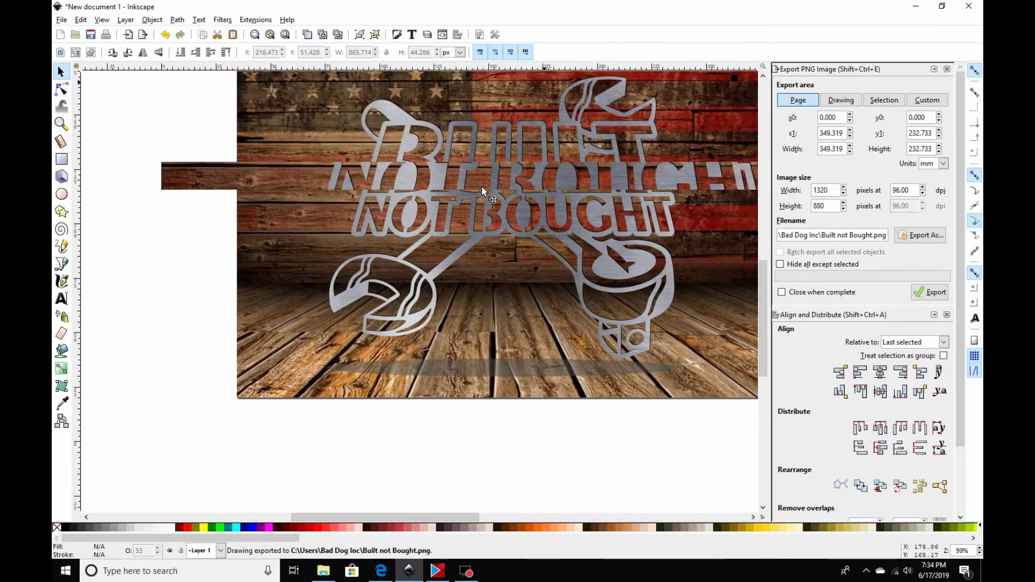
scroll(531, 240, down, 4)
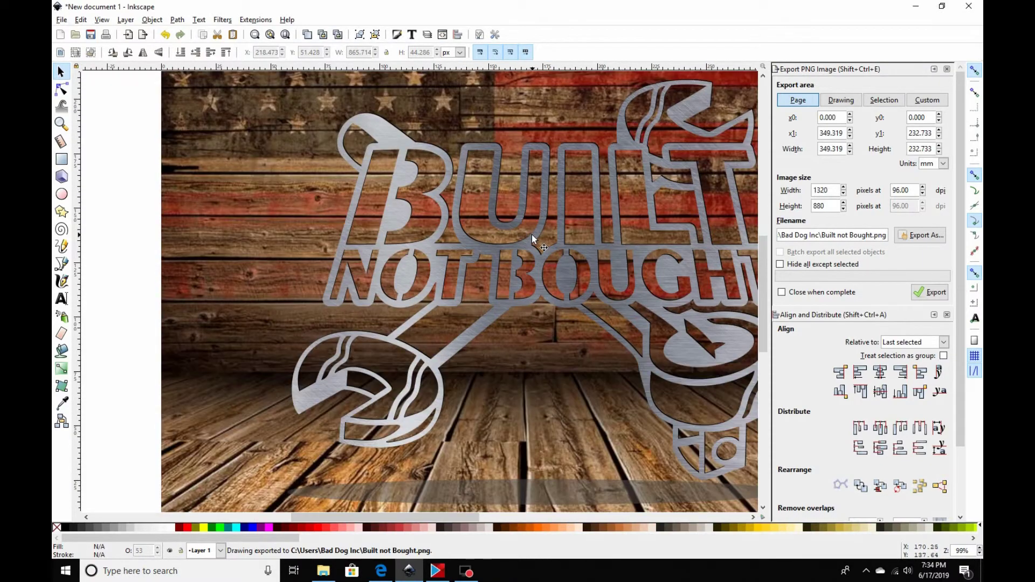
scroll(406, 515, right, 5)
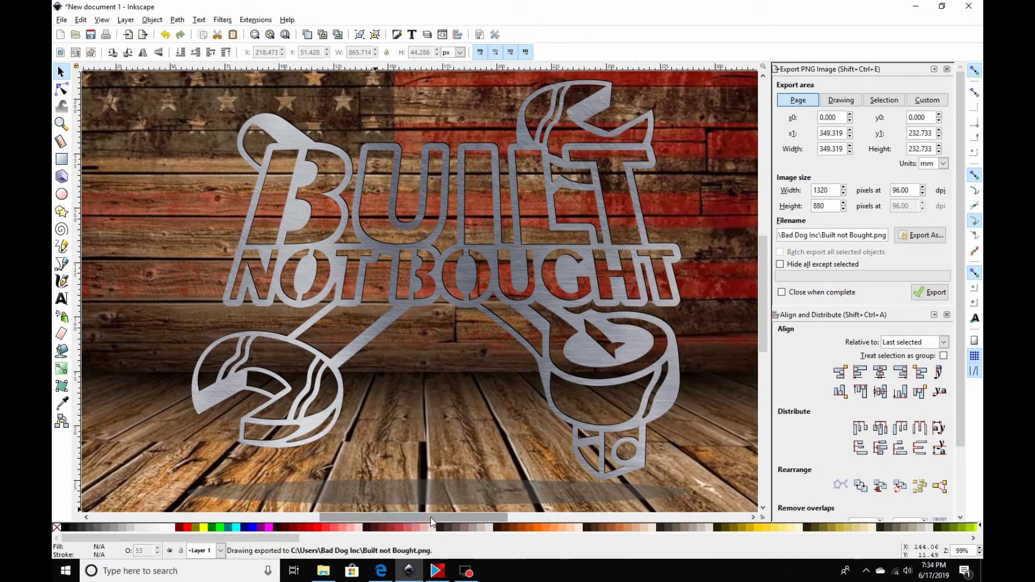